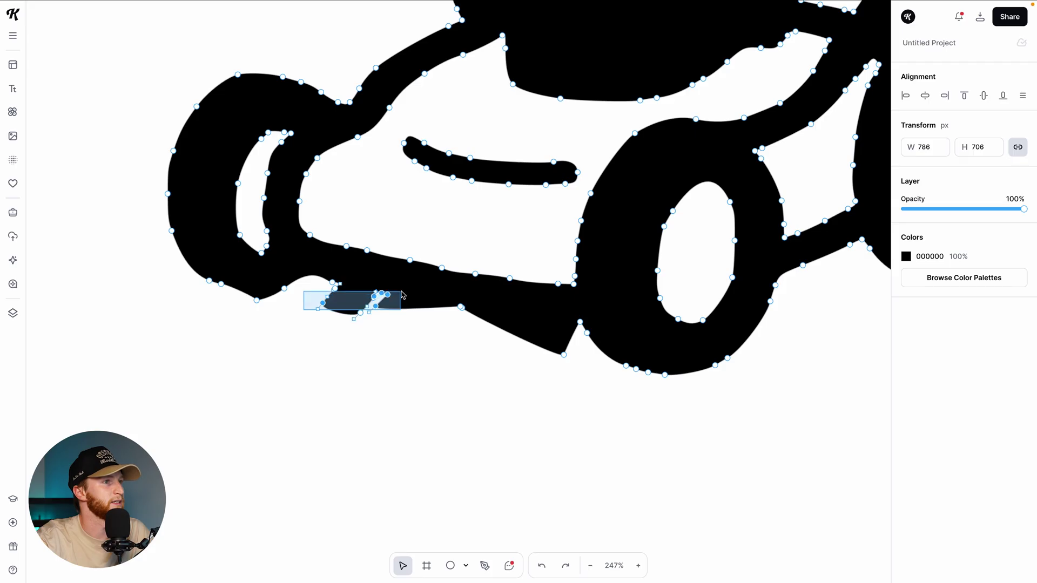
- Delete the remaining anchor points of the grass clippings beneath the lawn mower's deck and leave anchor point editing
left_click_drag(318, 291, 318, 292)
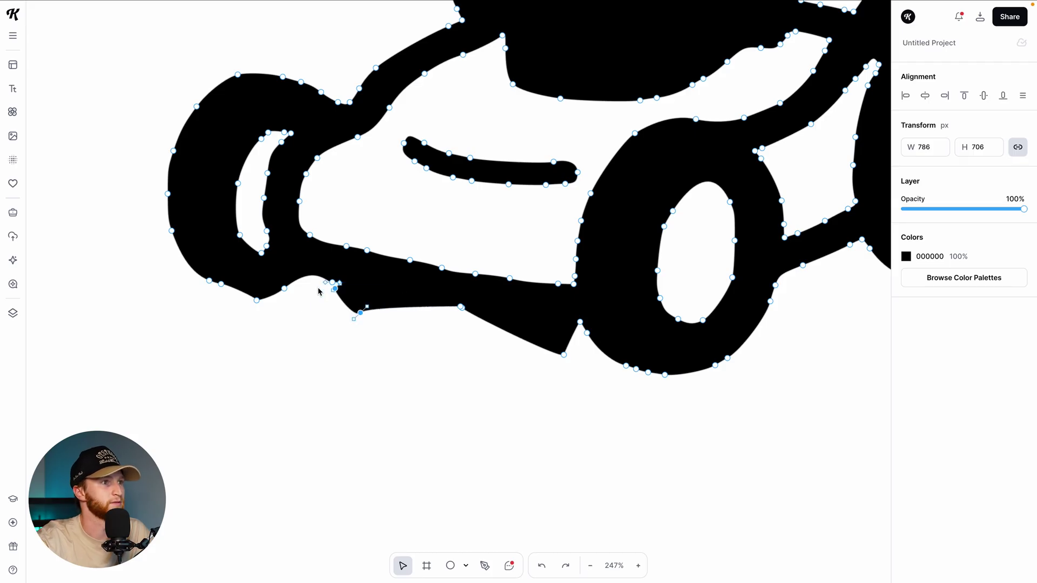
key("Delete")
key("Escape")
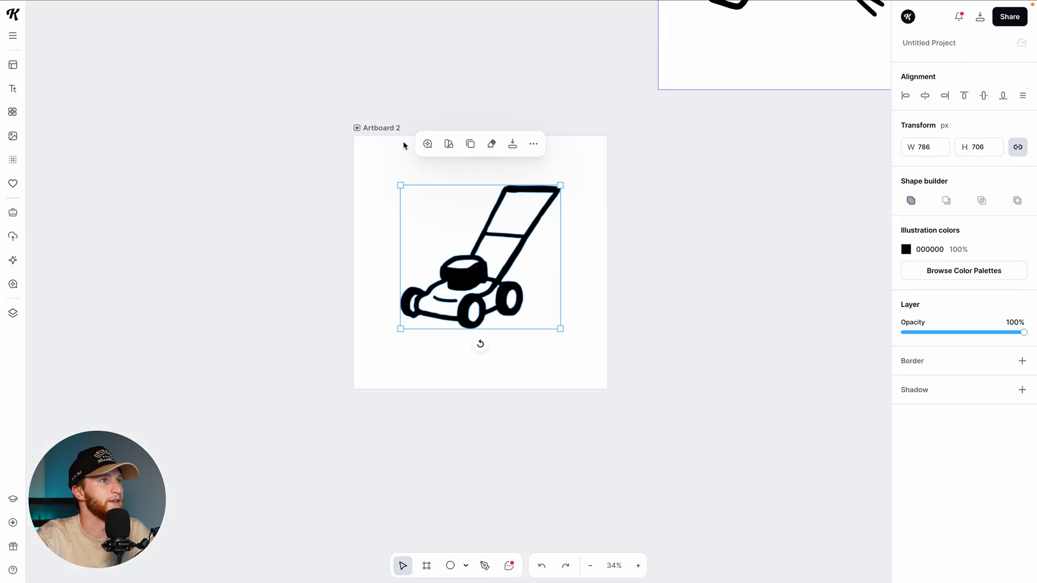
- Add a Smartboard linked to Artboard 2 and generate it from the prompt "weed eater in this style"
left_click(384, 129)
scroll(447, 248, "right", 4)
left_click(964, 276)
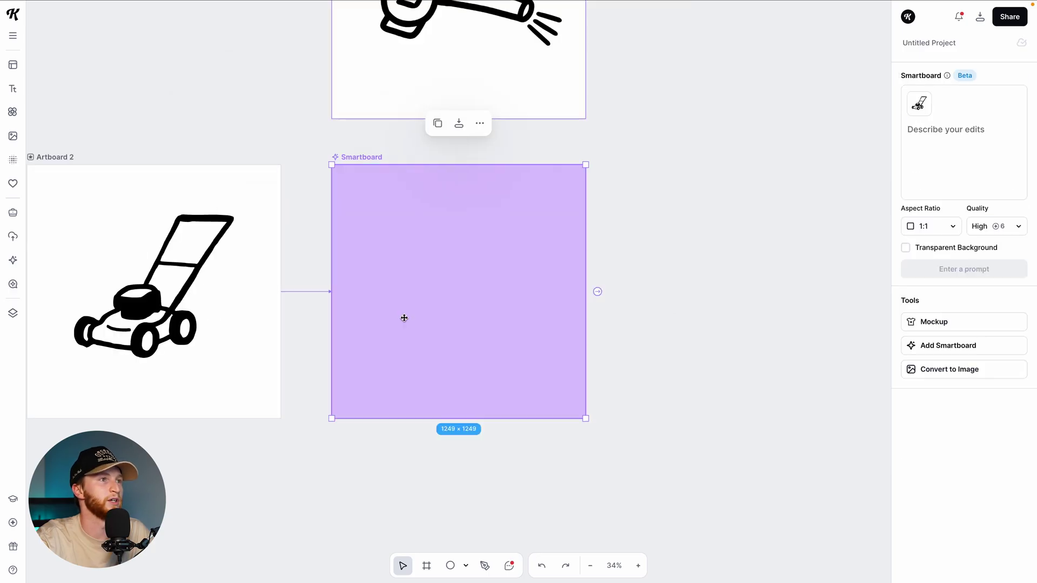
scroll(406, 321, "left", 1)
type("weed eater in this")
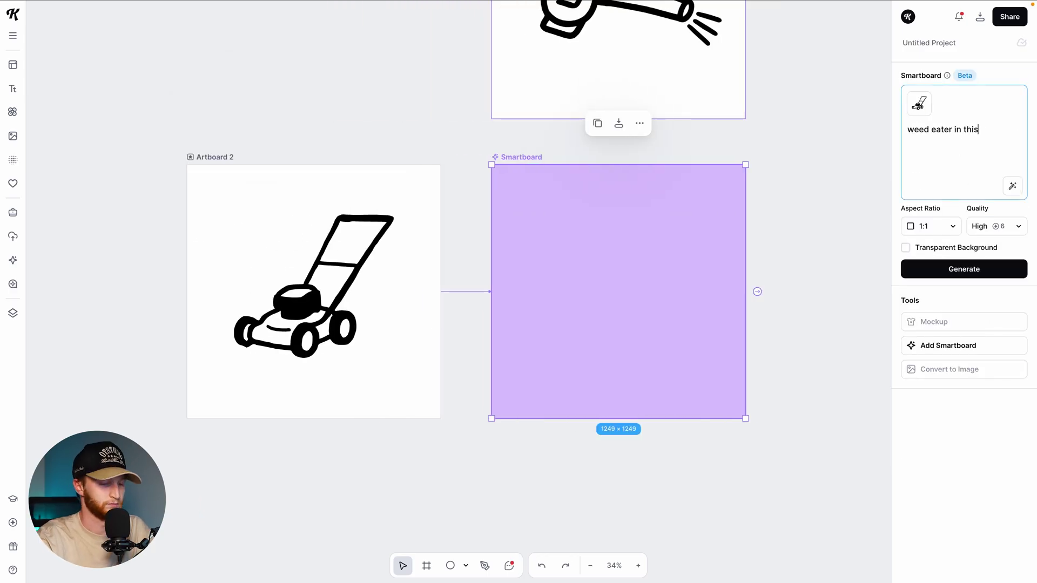
key("Return")
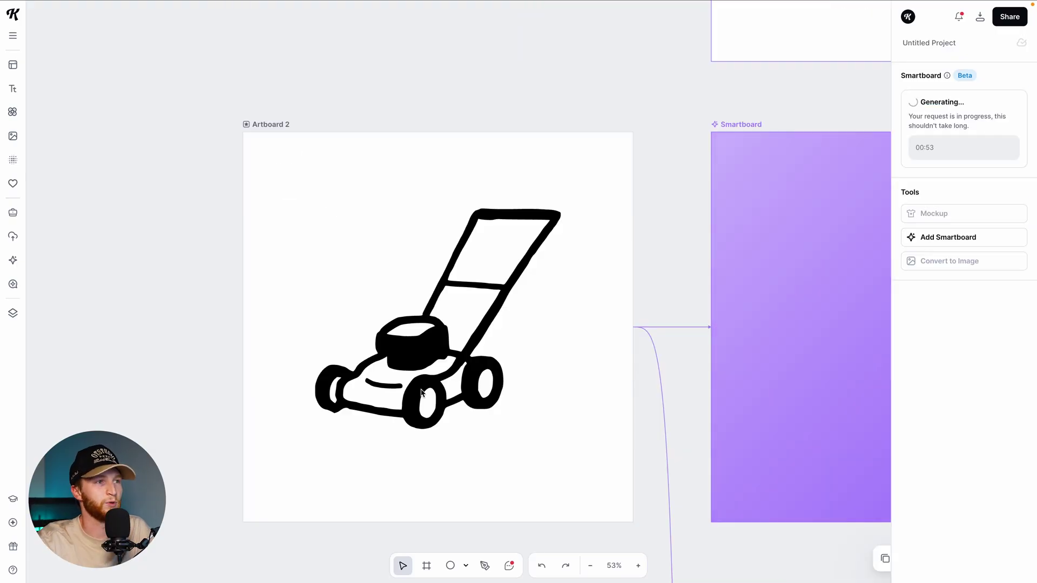
- Convert the generated weed eater Smartboard to an image and vectorize it in one color
scroll(419, 392, "up", 14)
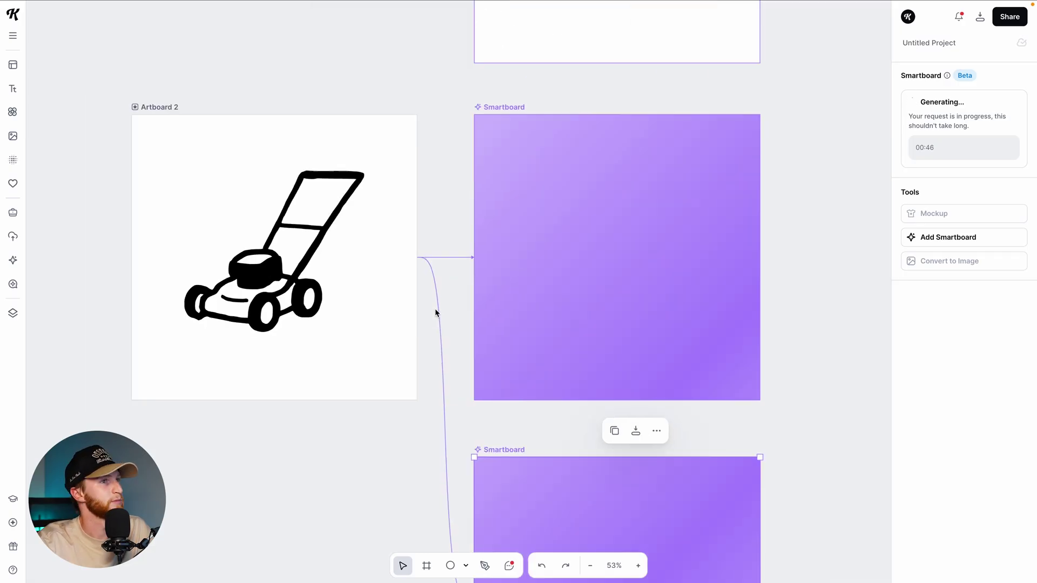
scroll(435, 309, "down", 2)
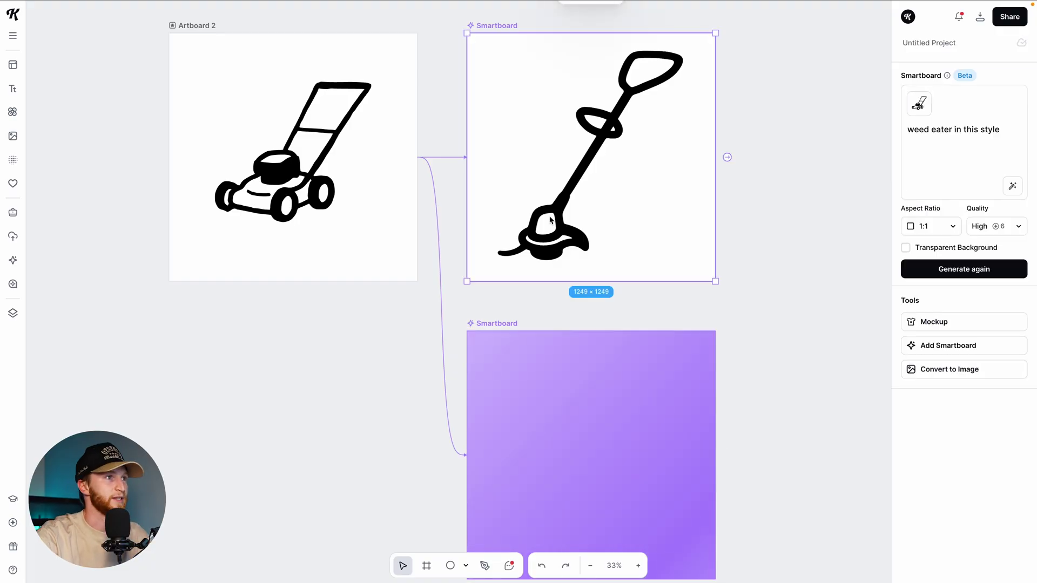
scroll(550, 220, "right", 1)
scroll(490, 405, "up", 2)
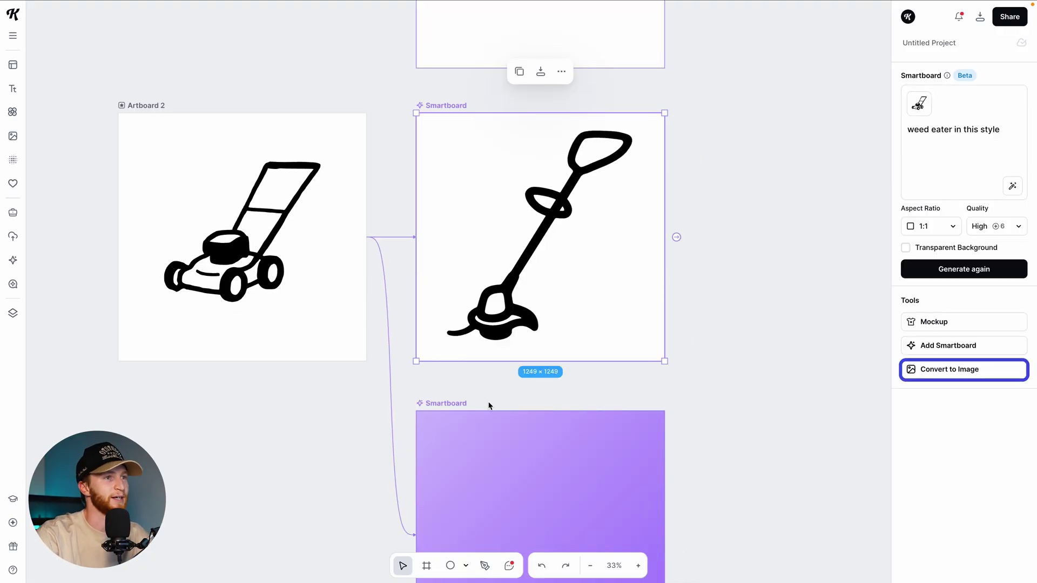
left_click(918, 369)
scroll(715, 294, "right", 4)
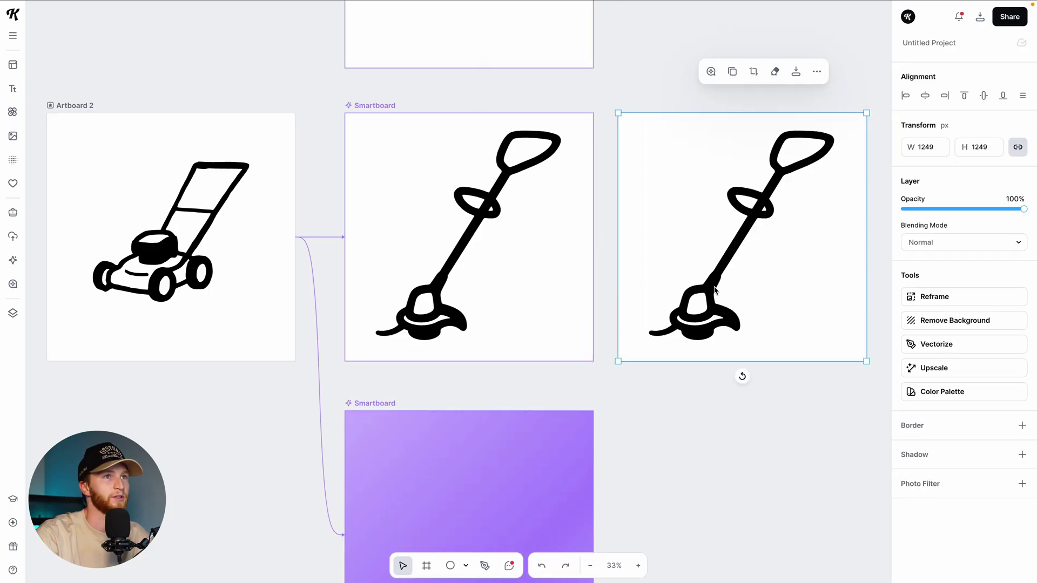
left_click(961, 344)
left_click(957, 423)
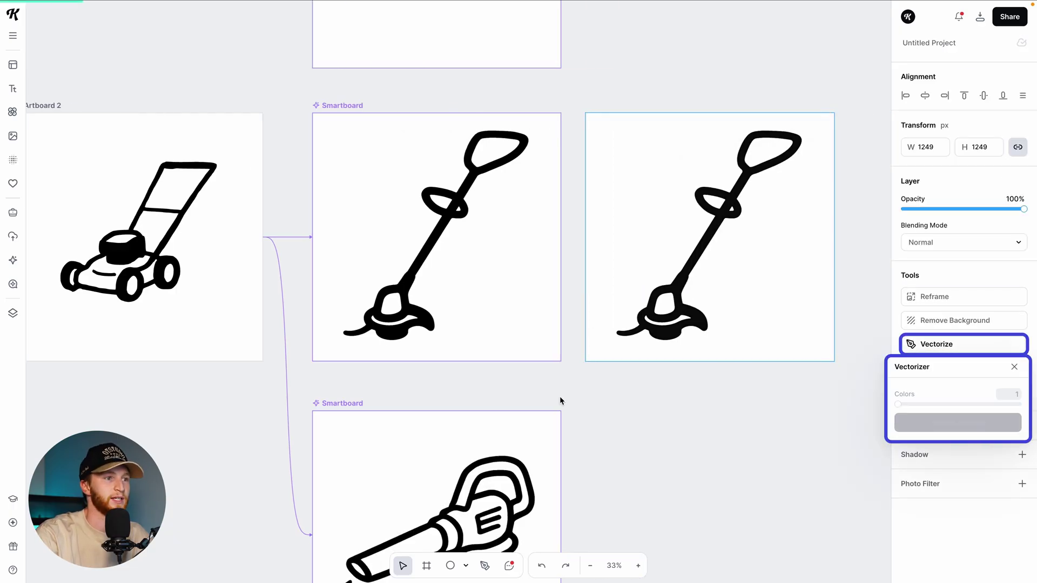
- Convert the generated blower Smartboard to an image and vectorize the copy
scroll(540, 426, "down", 4)
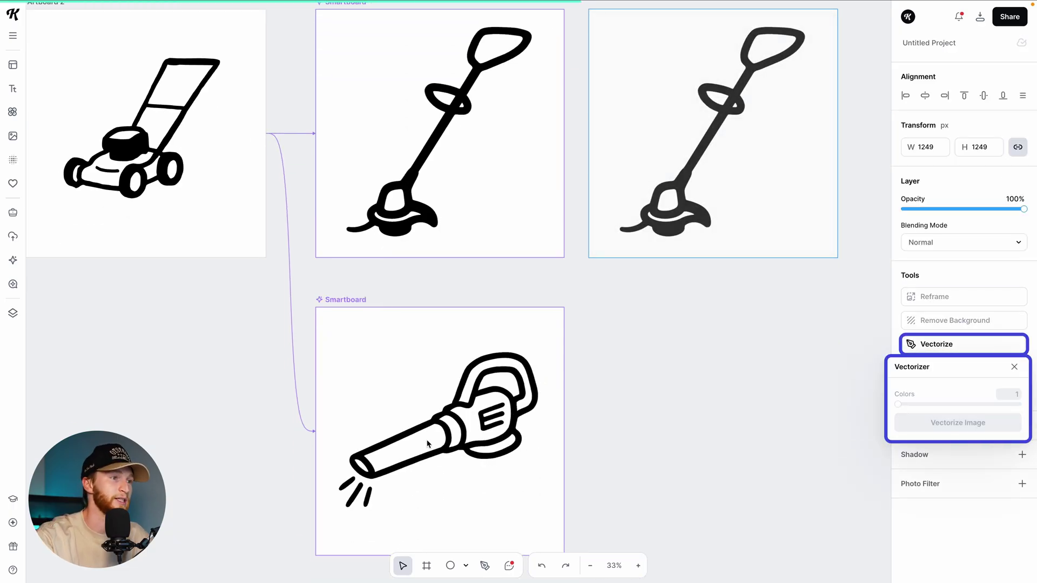
left_click(367, 505)
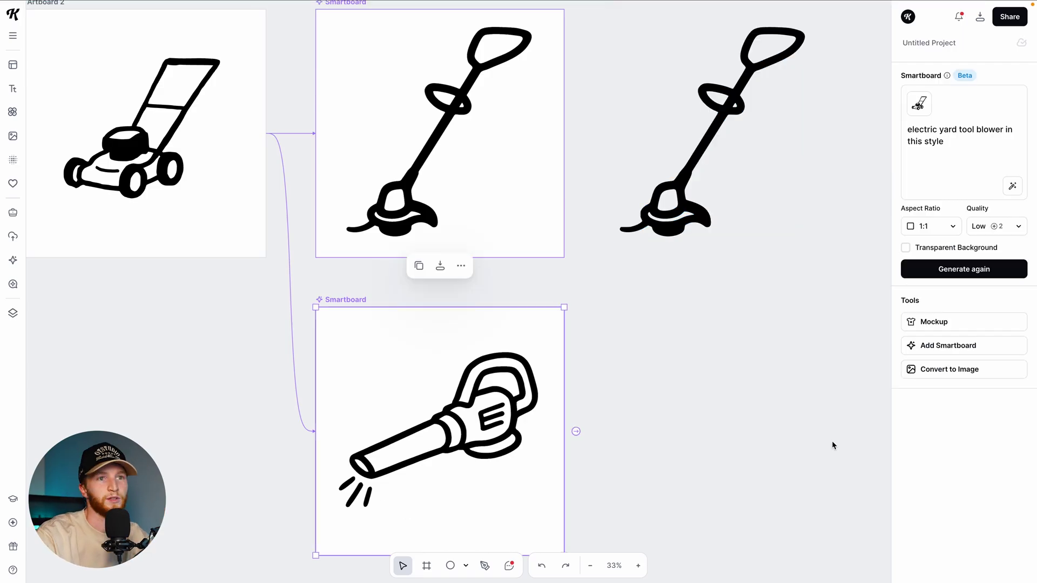
left_click(972, 377)
scroll(655, 398, "up", 5)
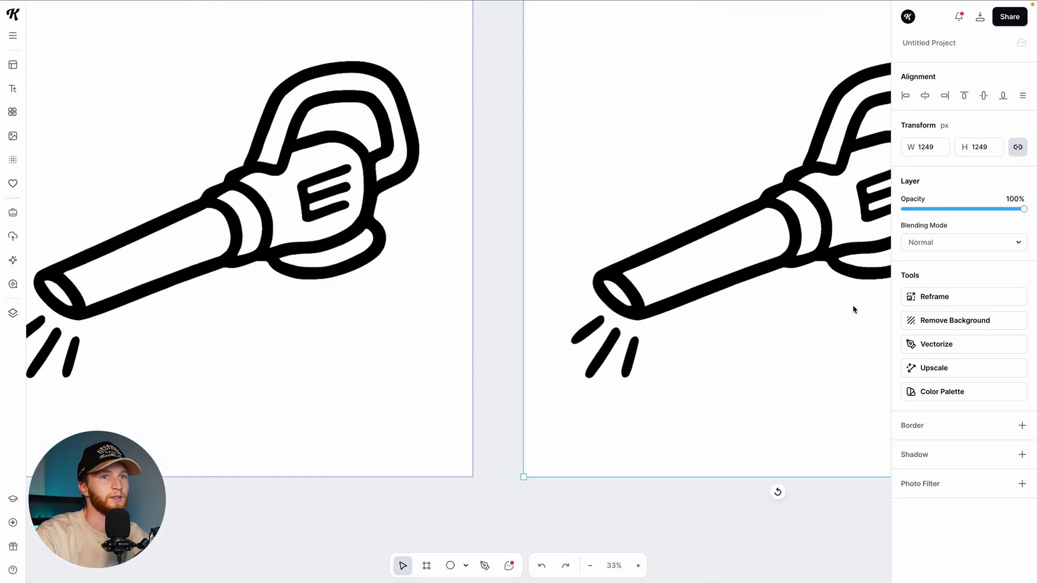
left_click(934, 344)
scroll(507, 349, "right", 2)
left_click(917, 424)
- Delete the air-burst strokes in front of the vectorized blower's nozzle
double_click(547, 319)
left_click_drag(562, 403, 470, 332)
key("Delete")
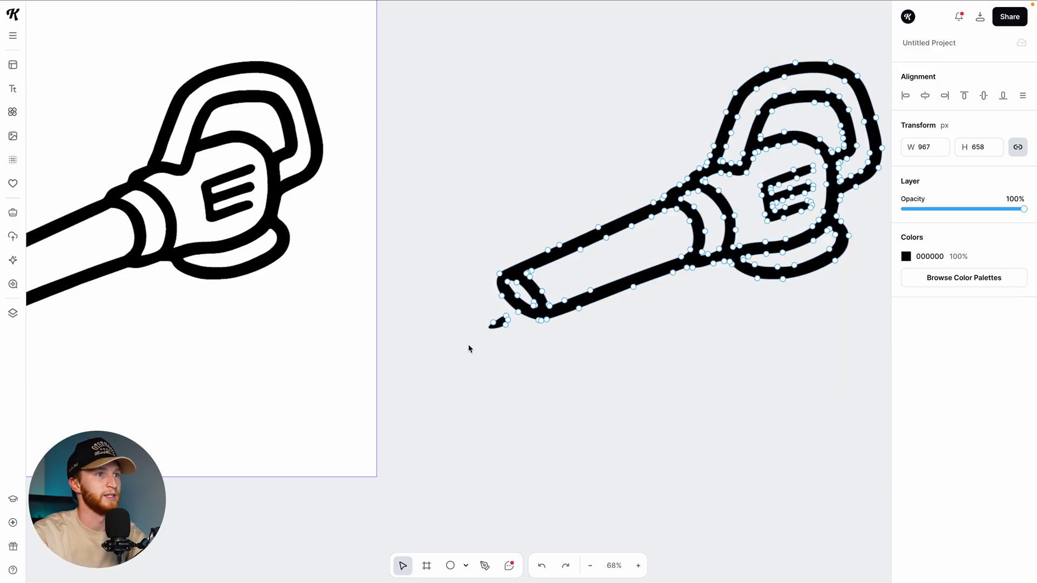
left_click(550, 358)
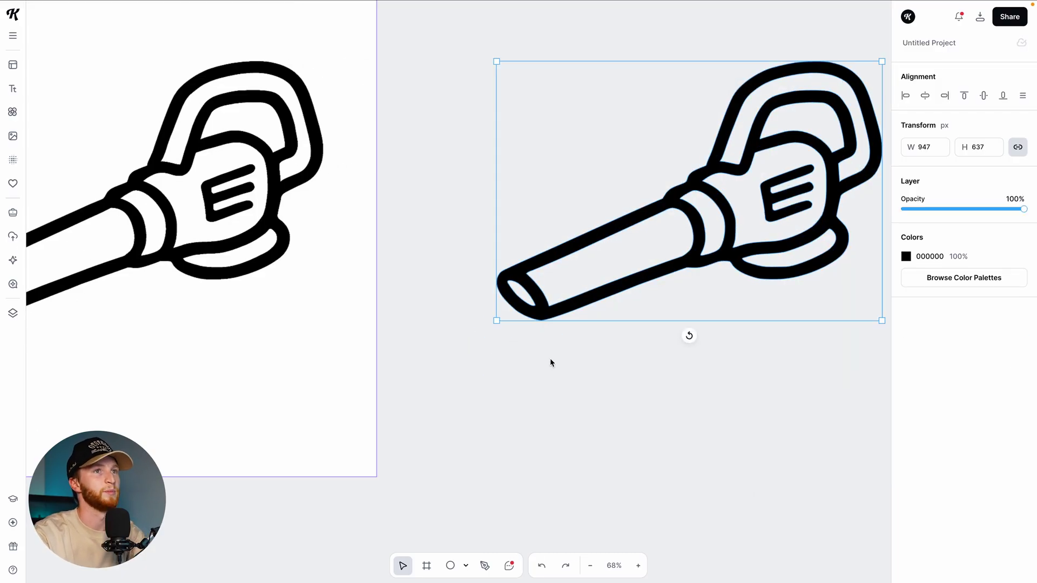
- Shift the anchor points of the vectorized weed eater's trimmer line inward toward its head
scroll(623, 356, "right", 2)
left_click(664, 449)
scroll(664, 449, "right", 2)
scroll(577, 369, "up", 5)
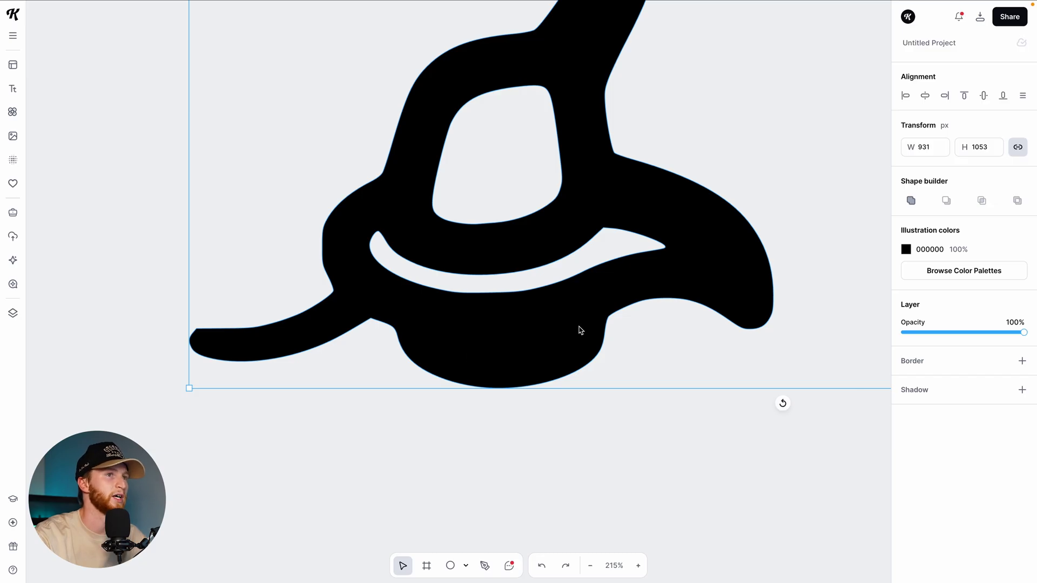
left_click(568, 421)
scroll(521, 374, "down", 5)
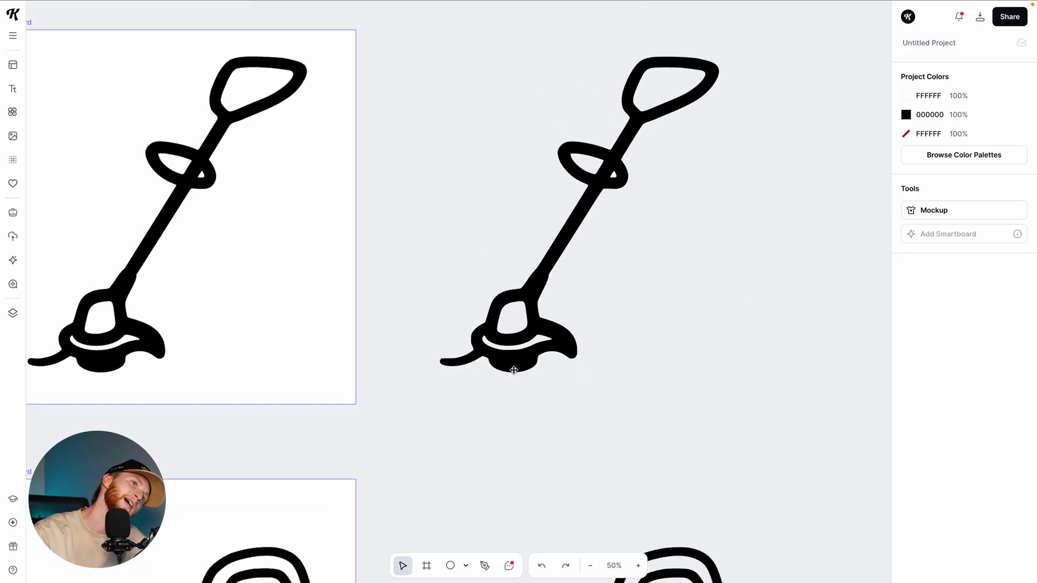
left_click(512, 390)
scroll(512, 390, "up", 4)
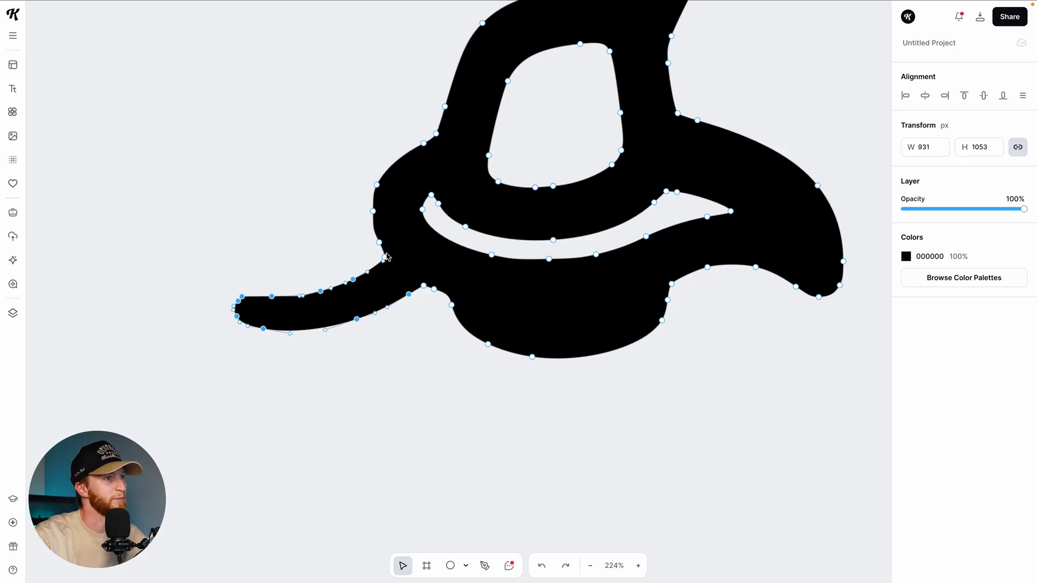
left_click_drag(422, 292, 451, 306)
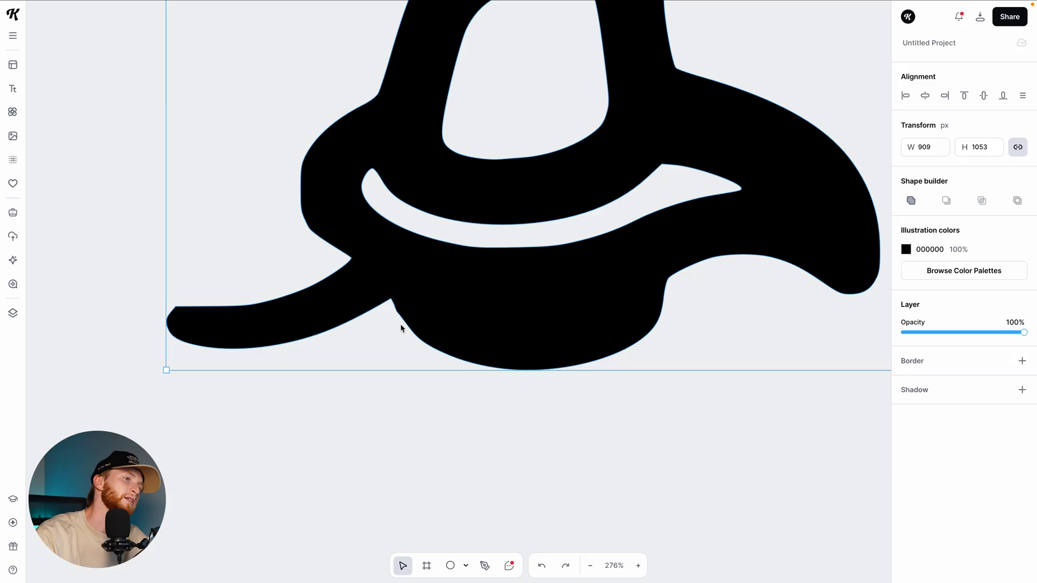
- Add anchor points along the underside of the weed eater's guard and pull them outward to form a second trimmer line
double_click(412, 314)
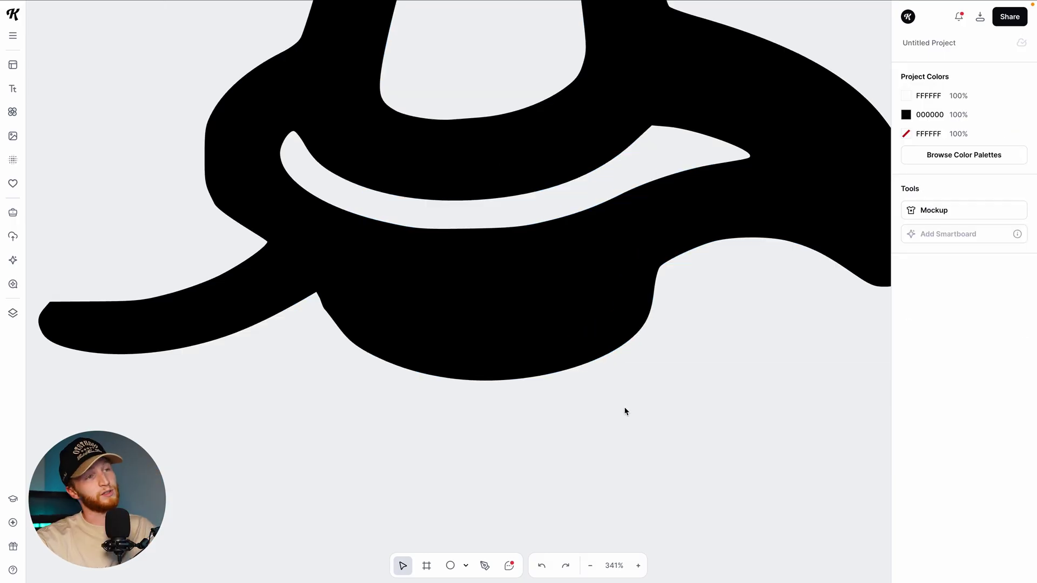
left_click(552, 277)
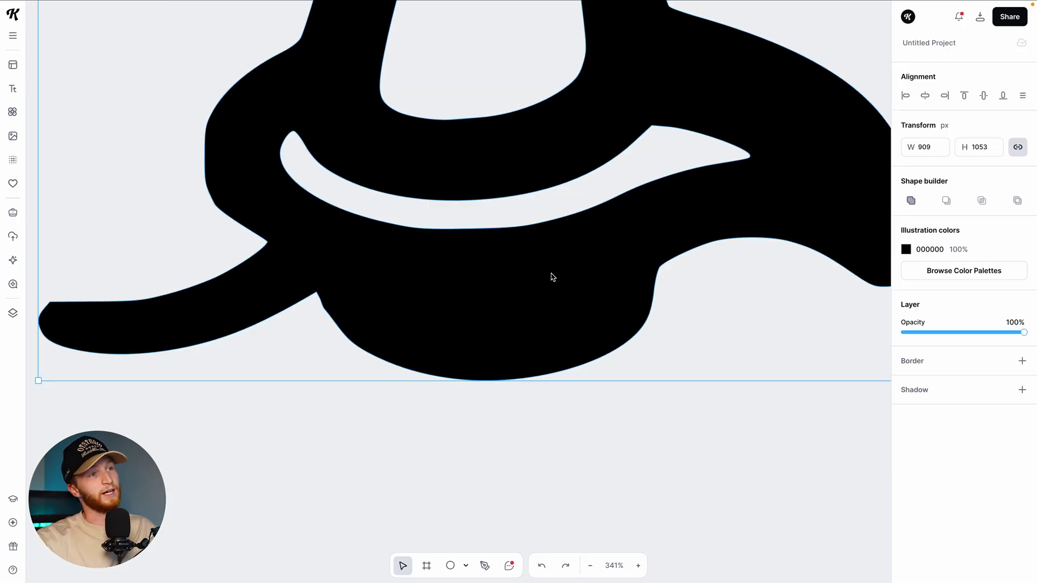
left_click(484, 565)
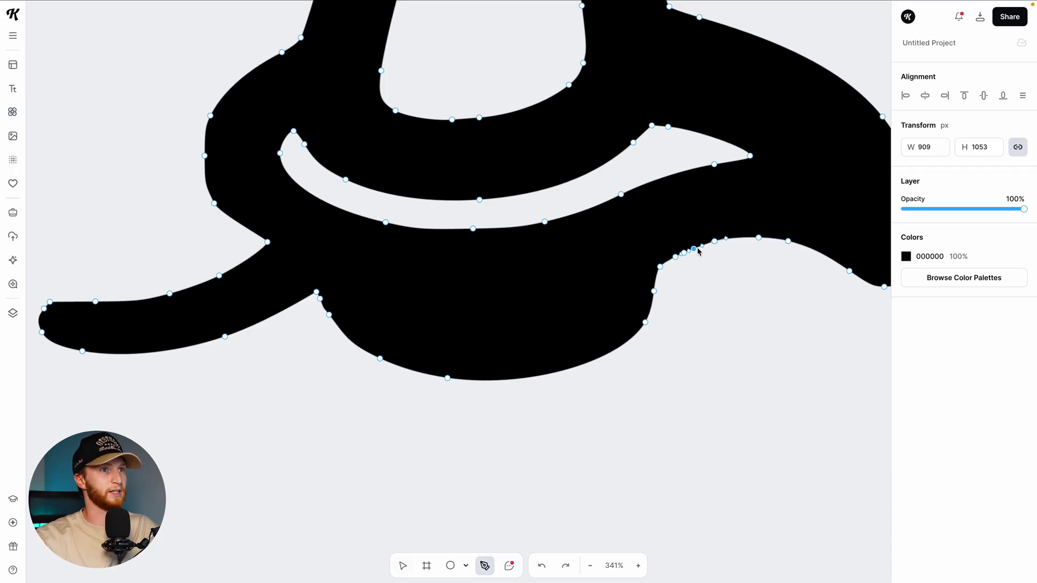
left_click_drag(700, 259, 799, 361)
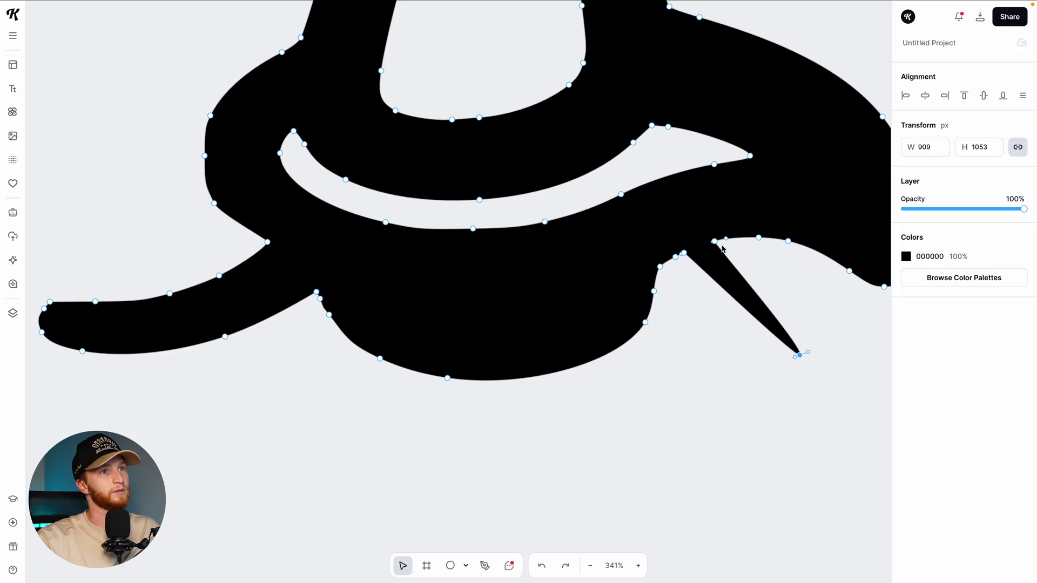
left_click_drag(714, 241, 857, 338)
left_click_drag(799, 355, 814, 347)
left_click_drag(675, 257, 664, 260)
- Refine the anchor points of the second trimmer line into a curved strand with a rounded tip
scroll(737, 240, "right", 1)
left_click_drag(738, 238, 720, 237)
scroll(722, 295, "down", 2)
scroll(756, 292, "right", 1)
left_click_drag(829, 282, 858, 295)
left_click_drag(820, 293, 858, 335)
left_click_drag(785, 293, 776, 302)
left_click_drag(647, 197, 638, 201)
left_click_drag(707, 251, 704, 232)
left_click_drag(708, 185, 738, 181)
mouse_move(776, 303)
left_mouse_down()
mouse_move(825, 363)
mouse_move(793, 310)
left_mouse_up()
left_click_drag(857, 295, 858, 281)
scroll(659, 391, "down", 5)
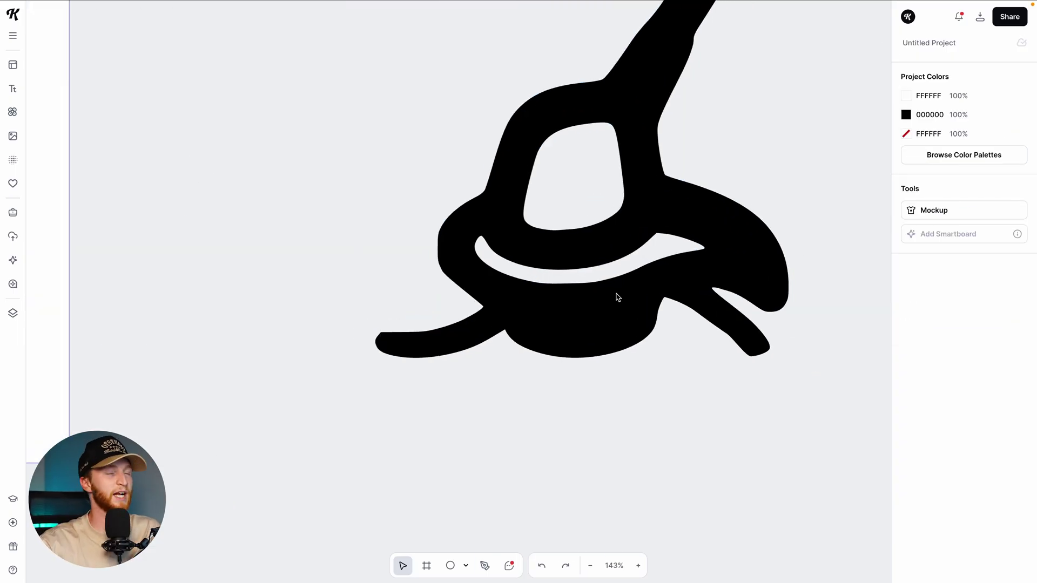
scroll(618, 296, "down", 4)
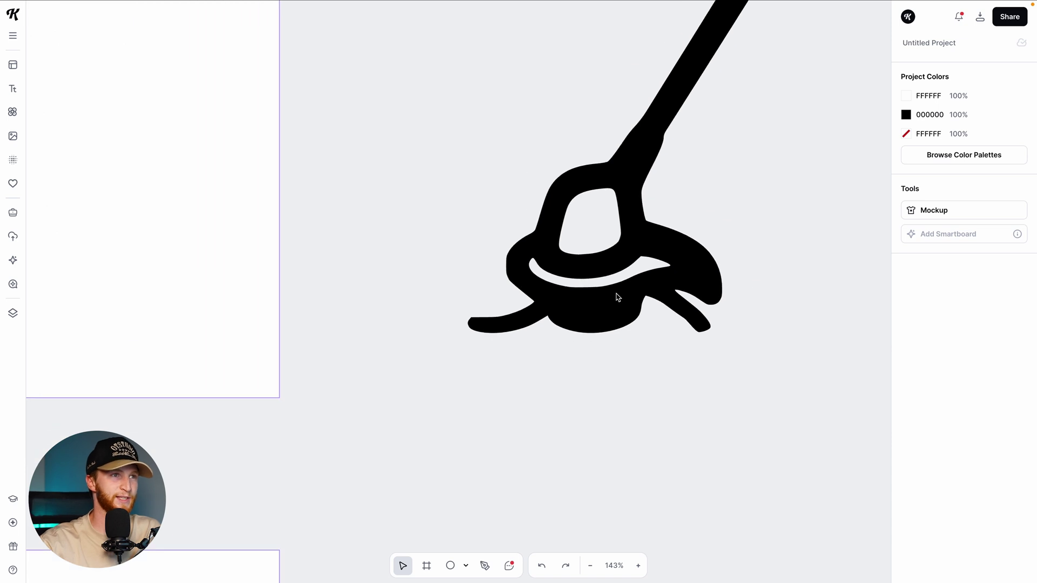
- Examine the edited weed eater vector next to its Smartboard original and the blower vector
scroll(617, 297, "down", 4)
left_click_drag(573, 136, 759, 354)
left_click(758, 359)
scroll(709, 345, "down", 1)
scroll(709, 346, "down", 3)
scroll(617, 244, "up", 6)
scroll(576, 270, "down", 6)
scroll(576, 271, "right", 6)
left_click(470, 225)
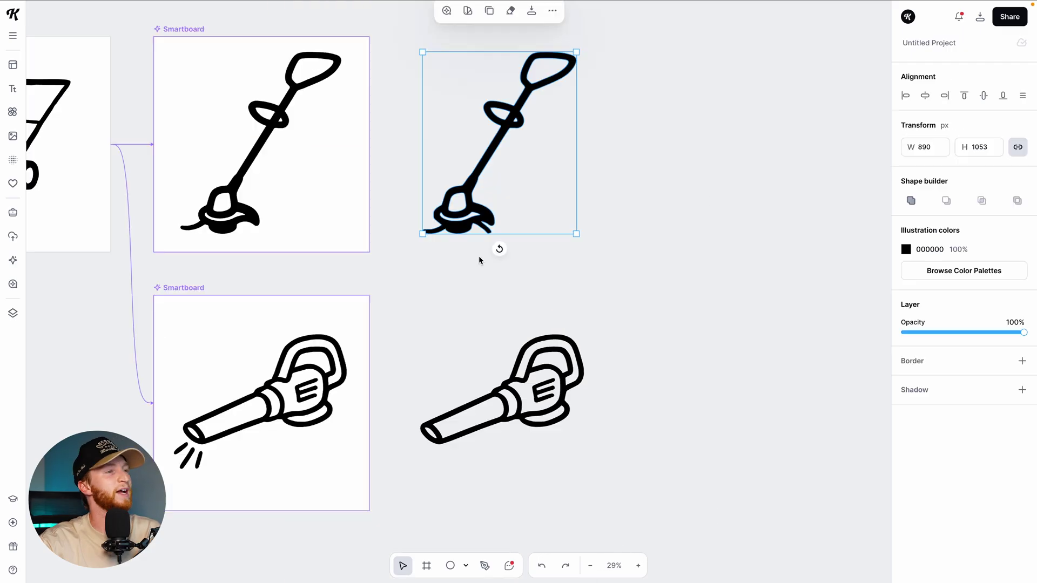
scroll(478, 215, "up", 2)
scroll(478, 215, "left", 4)
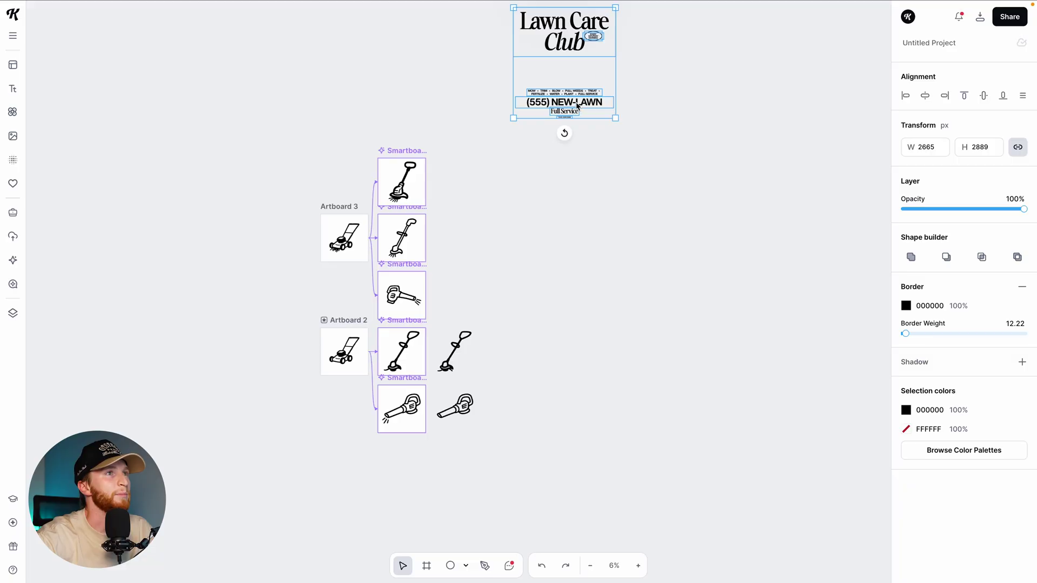
- Review the "Lawn Care Club" title, the services list and the contact text of the poster layout
left_click_drag(615, 143, 692, 364)
left_click(664, 311)
scroll(617, 231, "up", 8)
scroll(618, 234, "down", 5)
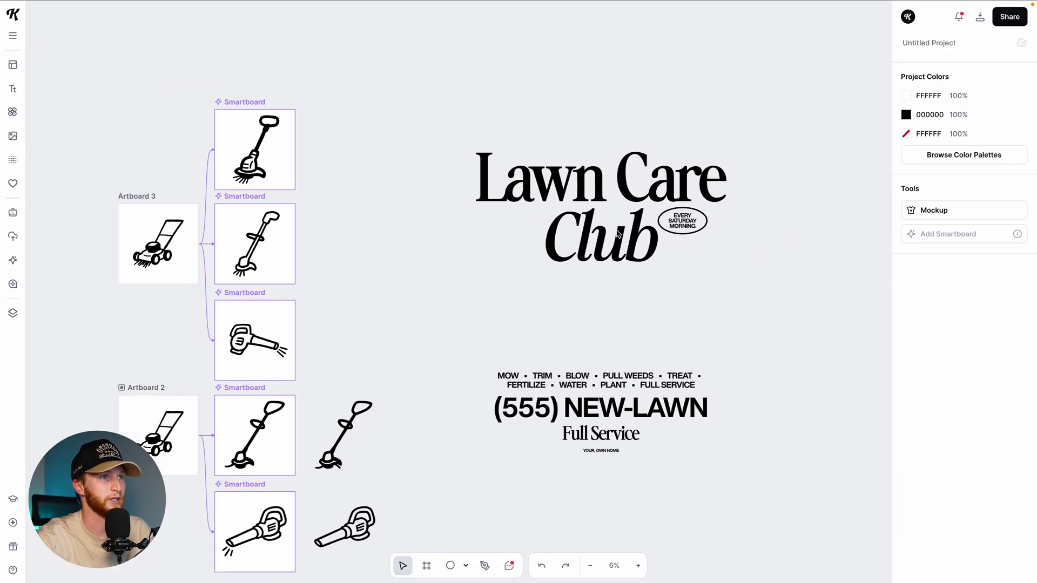
scroll(608, 268, "up", 4)
left_click(592, 199)
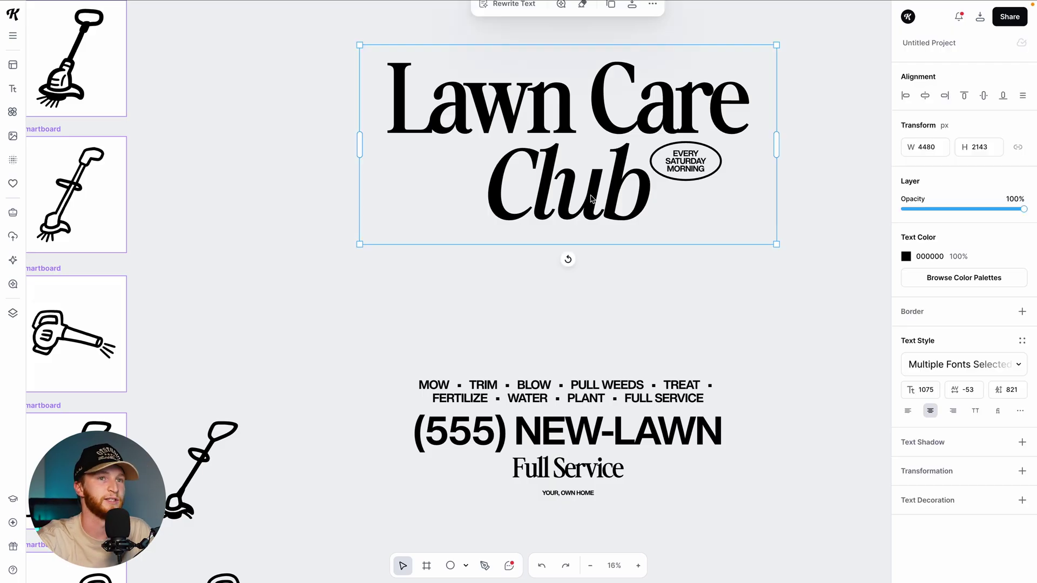
left_click(649, 391)
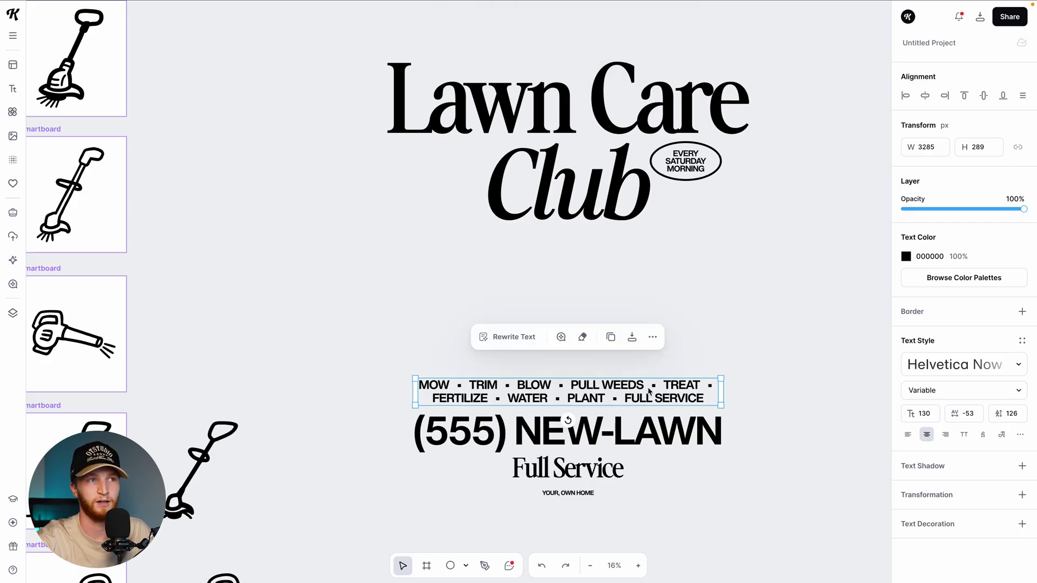
left_click(592, 373)
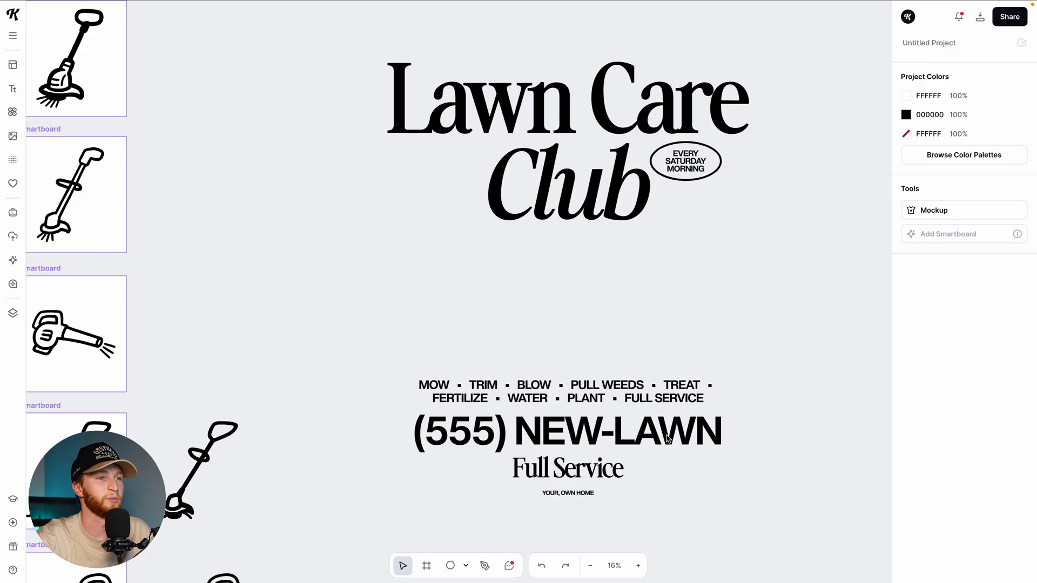
scroll(407, 358, "left", 3)
scroll(407, 358, "right", 3)
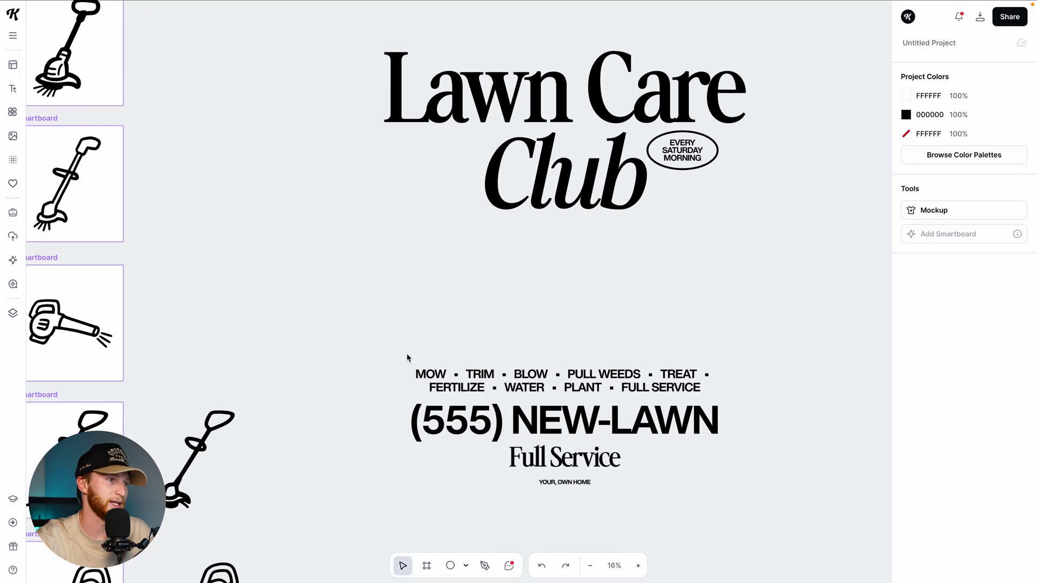
left_click_drag(373, 514, 861, 381)
left_click(856, 391)
- Place a copy of the Artboard 2 lawn mower between the "Club" title line and the services list
scroll(435, 456, "left", 2)
scroll(435, 455, "down", 2)
scroll(435, 459, "down", 2, "ctrl")
scroll(435, 458, "up", 5, "ctrl")
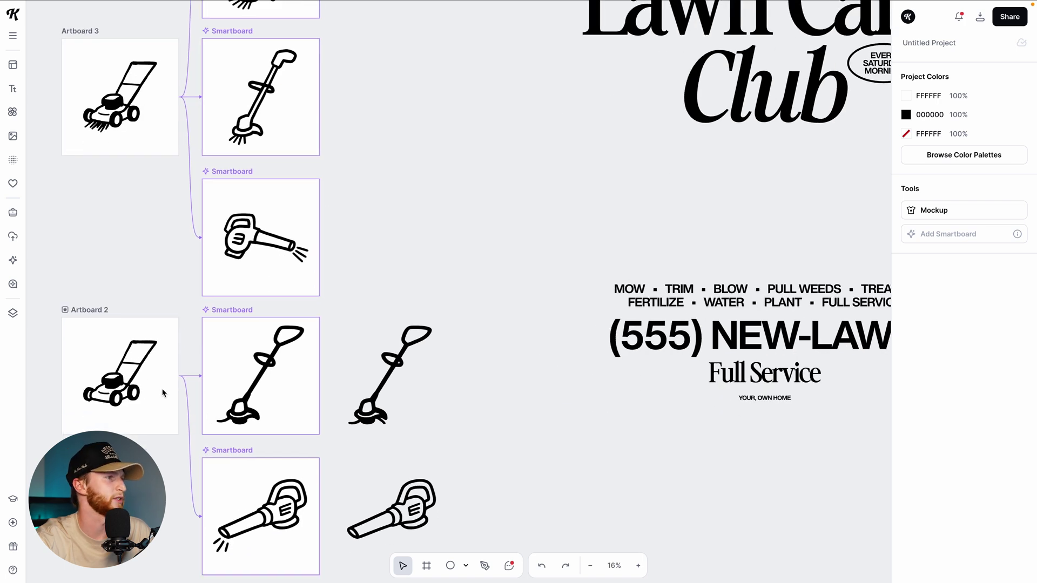
left_click_drag(124, 386, 697, 225)
key("super+z")
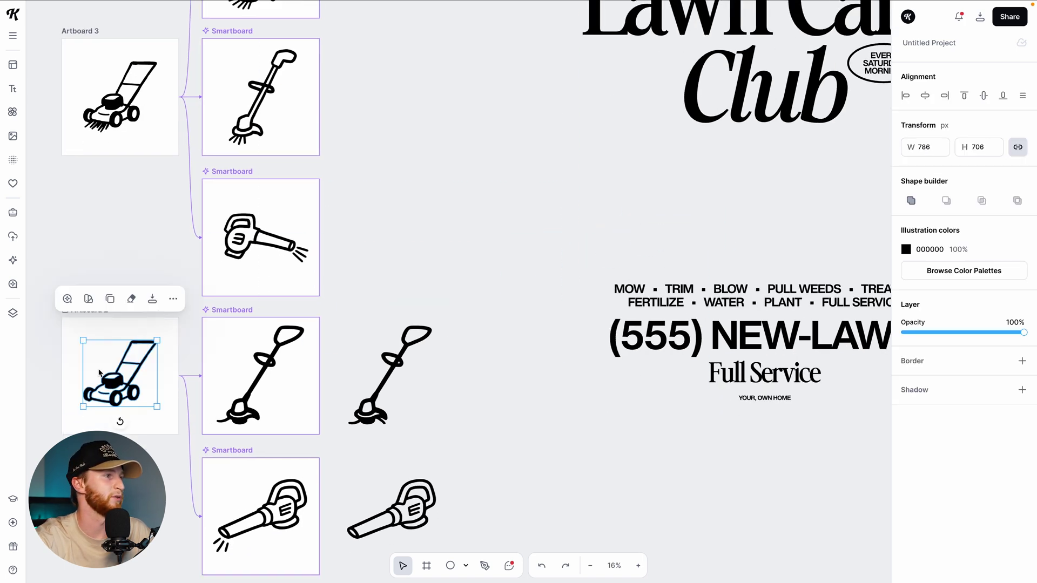
left_click_drag(110, 388, 732, 227)
scroll(424, 317, "up", 3)
scroll(424, 318, "right", 3)
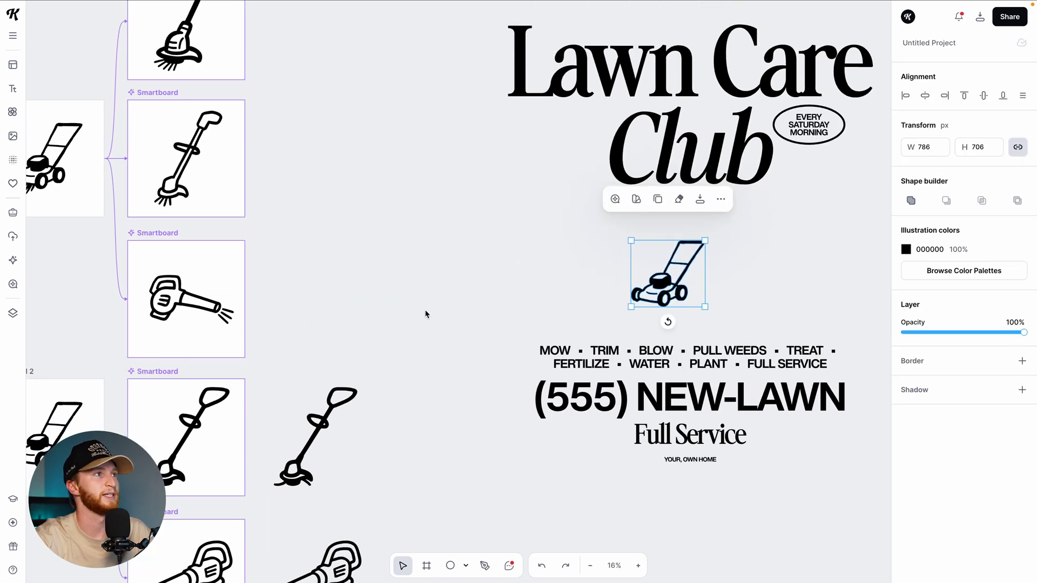
- Enlarge the copied lawn mower to about 1608 × 1445 px and position it beneath the "Club" title line
scroll(423, 322, "right", 3)
left_click_drag(565, 308, 594, 336)
left_click_drag(518, 293, 552, 283)
left_click_drag(628, 323, 642, 337)
left_click_drag(547, 282, 540, 281)
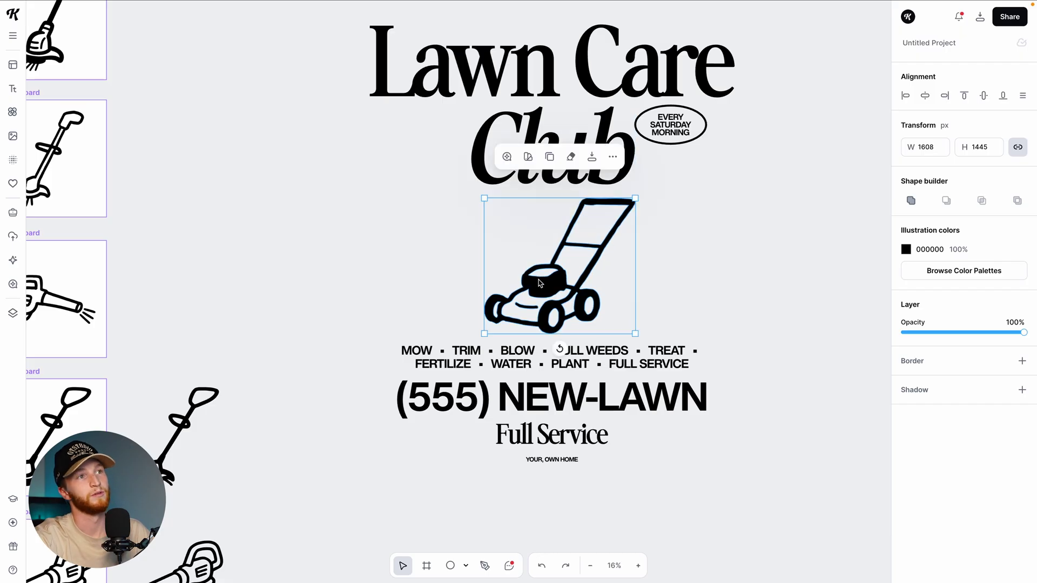
- Align all the poster elements, including the lawn mower, on their horizontal centers
left_click_drag(629, 488, 502, 62)
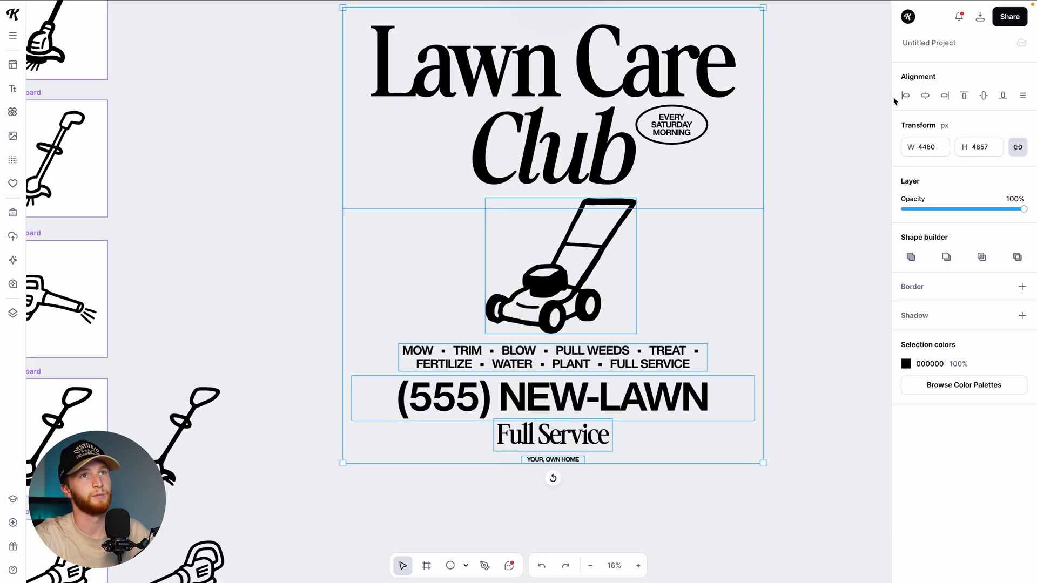
left_click(925, 97)
left_click(846, 166)
scroll(801, 294, "down", 3)
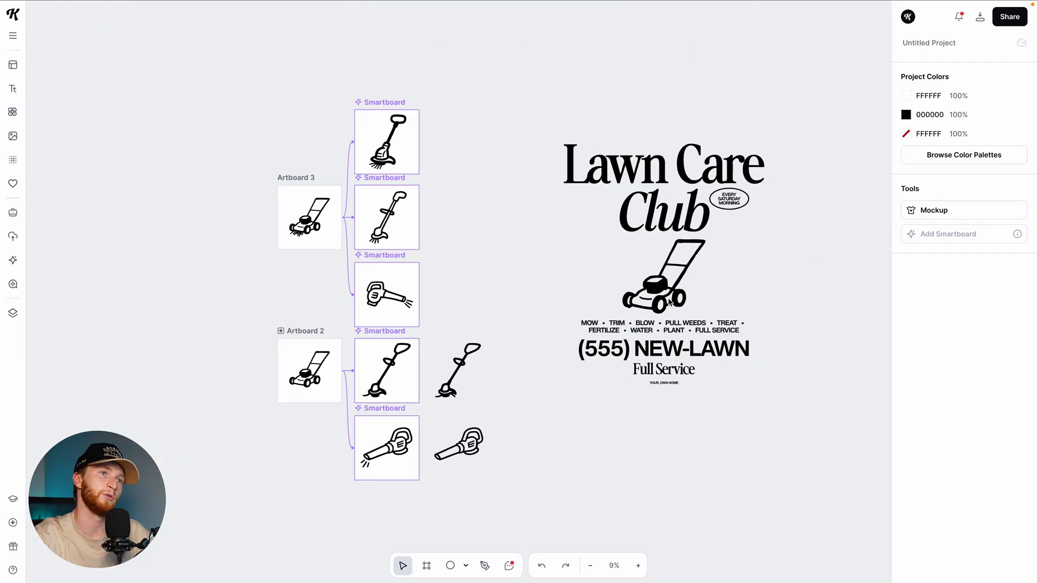
- Scale the lawn mower down slightly between the "Club" title line and the services list
left_click(670, 302)
scroll(670, 302, "up", 3)
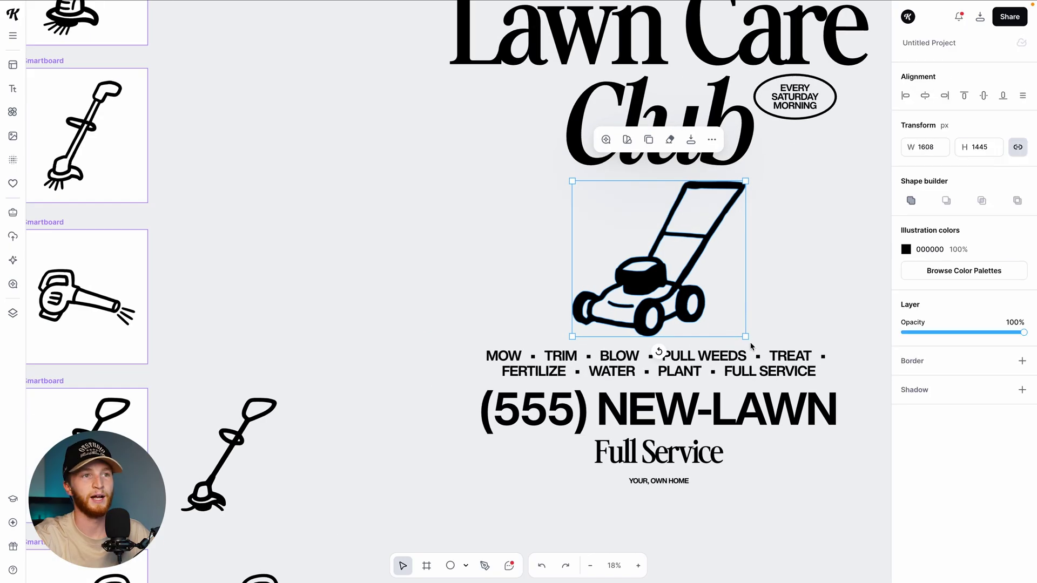
left_click_drag(745, 339, 741, 335)
left_click(786, 290)
scroll(704, 404, "down", 3)
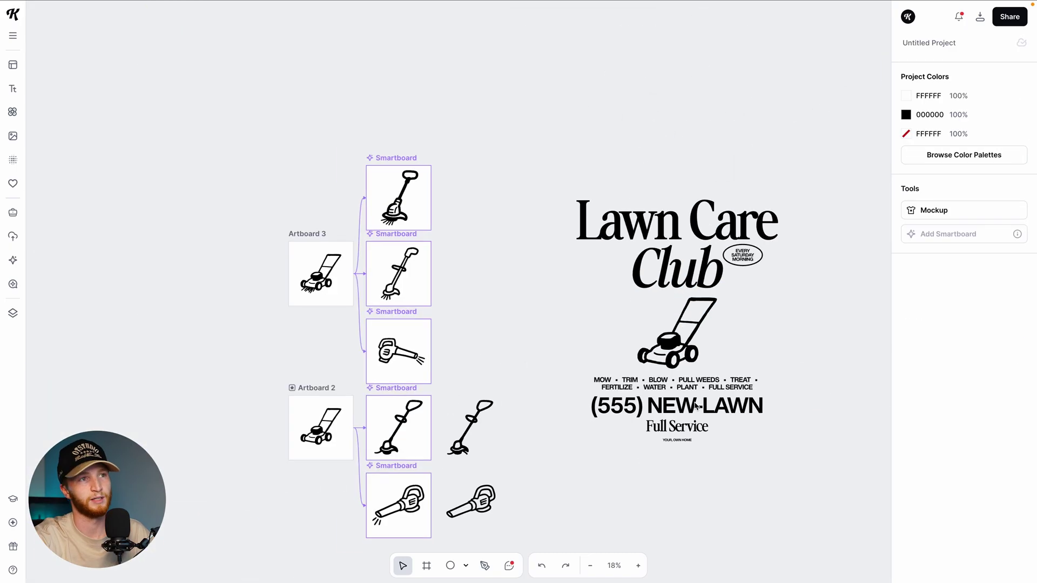
- Place the weed eater vector to the left of the lawn mower and enlarge it to about the mower's height
scroll(704, 404, "right", 1)
scroll(704, 404, "down", 1)
scroll(402, 388, "up", 2)
left_click_drag(402, 388, 611, 284)
scroll(608, 256, "right", 3)
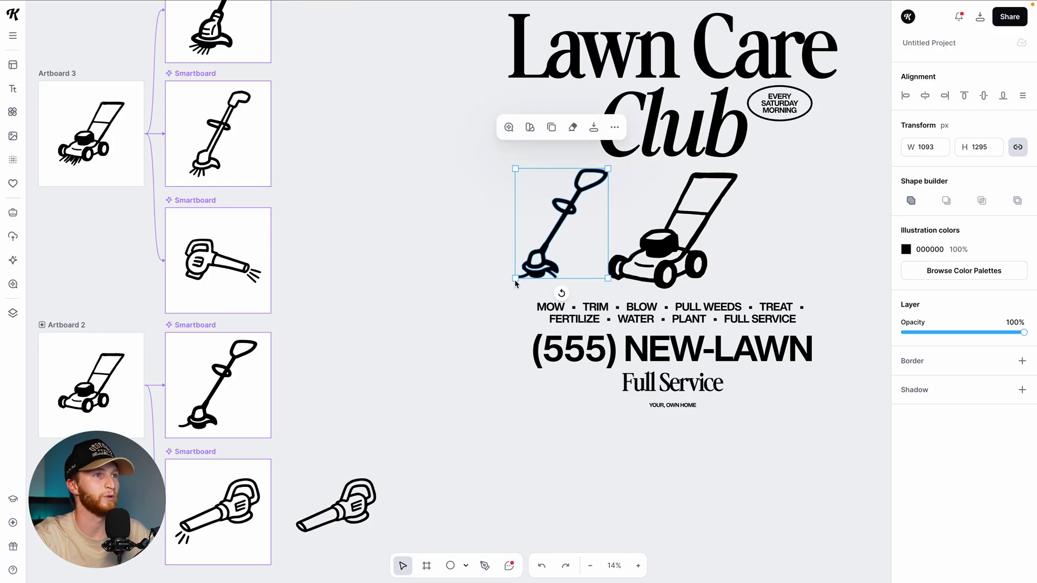
left_click_drag(515, 279, 554, 304)
scroll(523, 314, "right", 1)
scroll(523, 317, "right", 2)
left_click_drag(480, 241, 500, 235)
- Place the blower vector to the right of the lawn mower, enlarged and tilted more upright to match the other tools
left_click(297, 486)
left_click_drag(297, 486, 730, 242)
left_click_drag(696, 309, 714, 311)
mouse_move(723, 224)
left_mouse_down()
mouse_move(749, 183)
mouse_move(714, 223)
left_mouse_up()
left_click(783, 407)
scroll(643, 424, "right", 3)
scroll(643, 425, "up", 1)
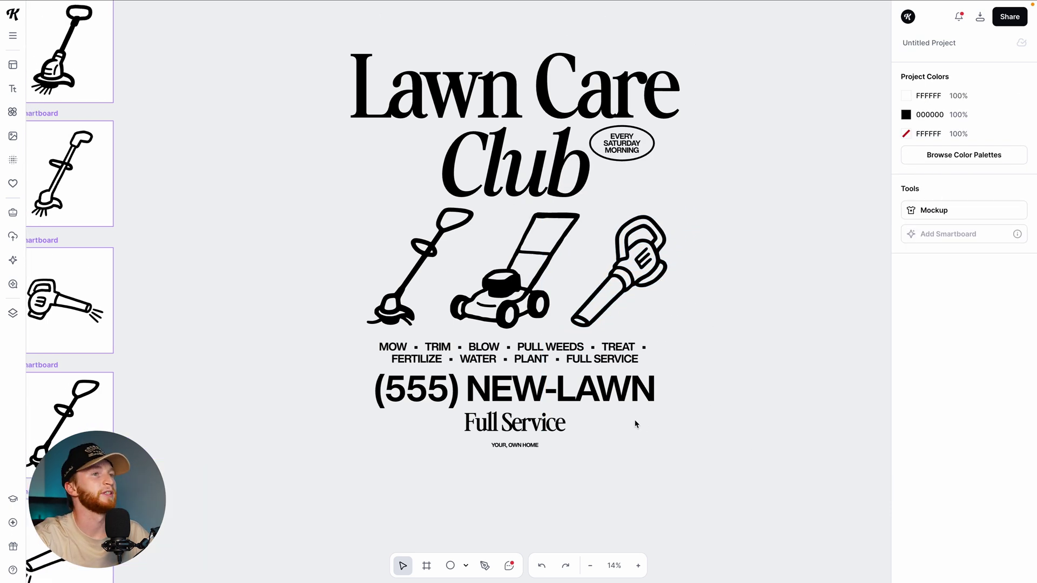
- Nudge the blower and the lawn mower slightly left to even out the spacing between the three tools
left_click_drag(631, 254, 626, 255)
left_click_drag(532, 270, 530, 270)
left_click(616, 249)
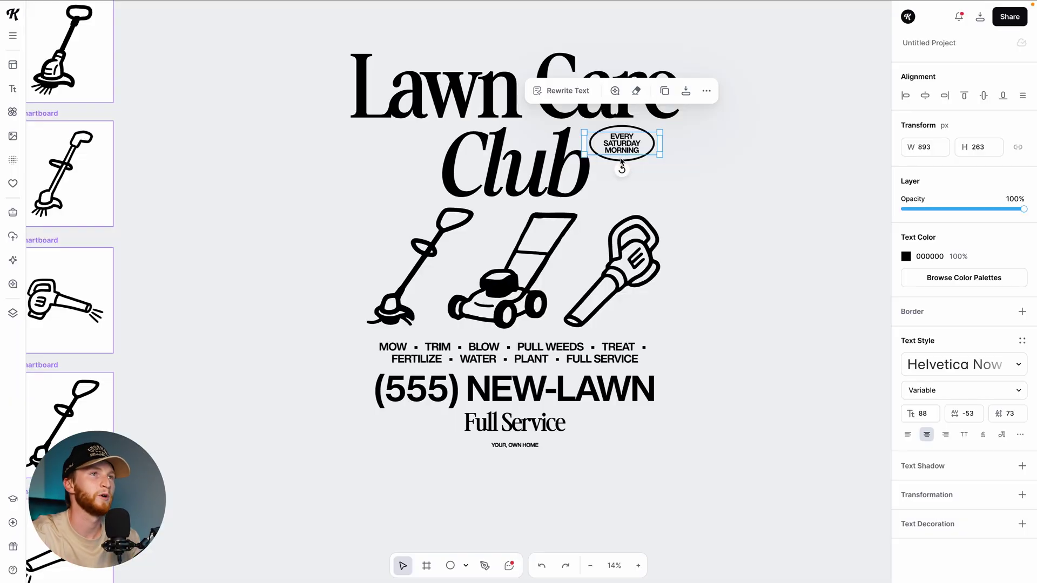
left_click(652, 178)
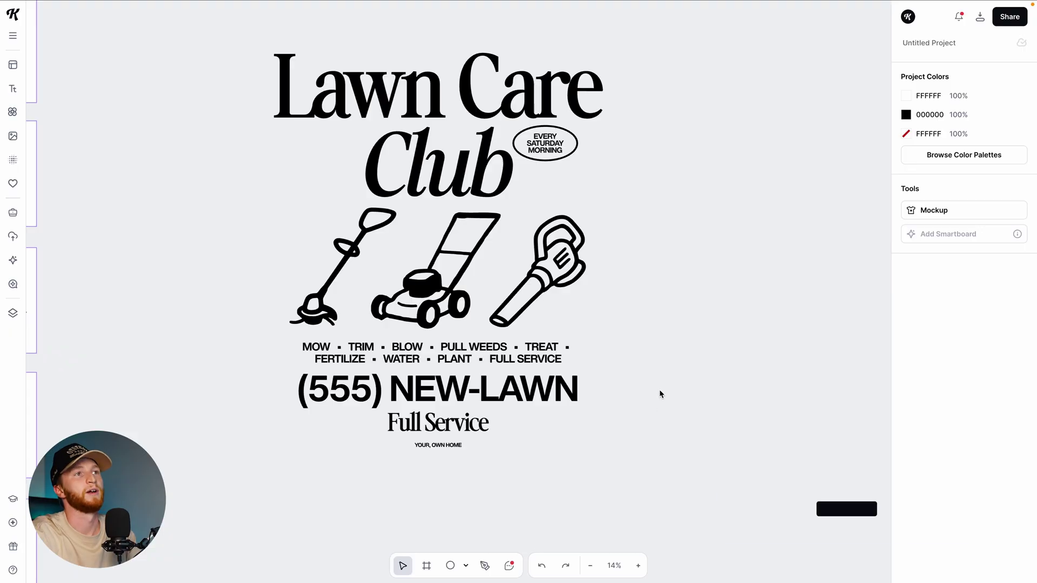
- Draw a square artboard of about 5289 × 5289 px to the right of the poster layout
key("a")
left_click_drag(629, 32, 788, 478)
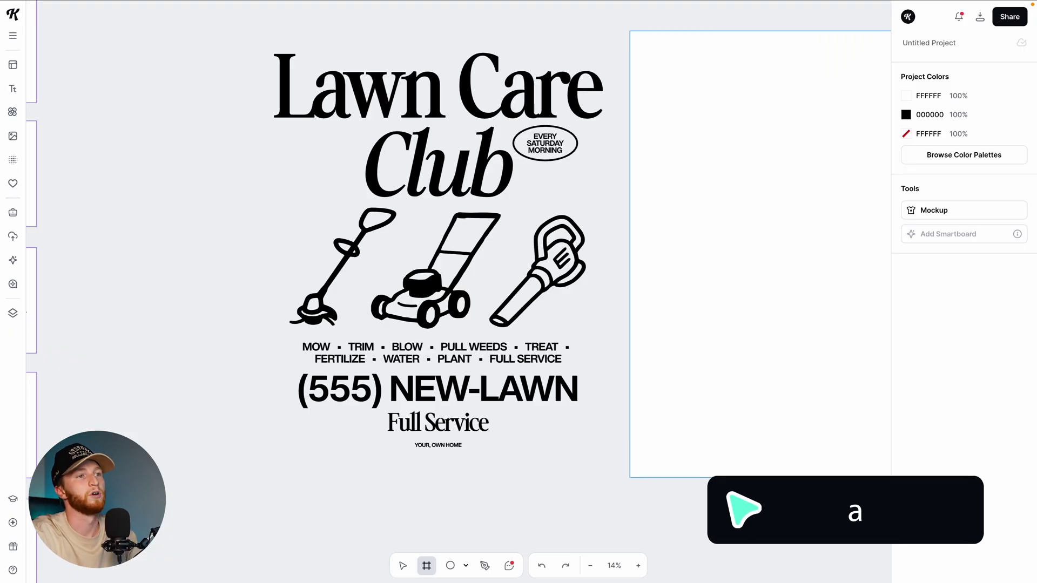
scroll(453, 279, "right", 3)
- Group the whole "Lawn Care Club" layout and center it on the new blank artboard
left_click_drag(111, 37, 513, 464)
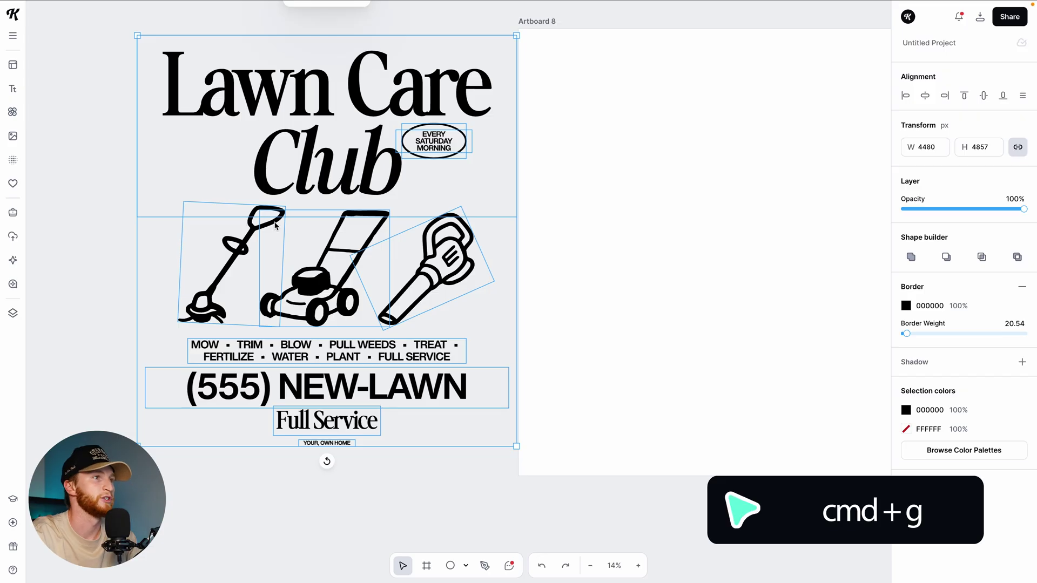
left_click_drag(341, 289, 731, 295)
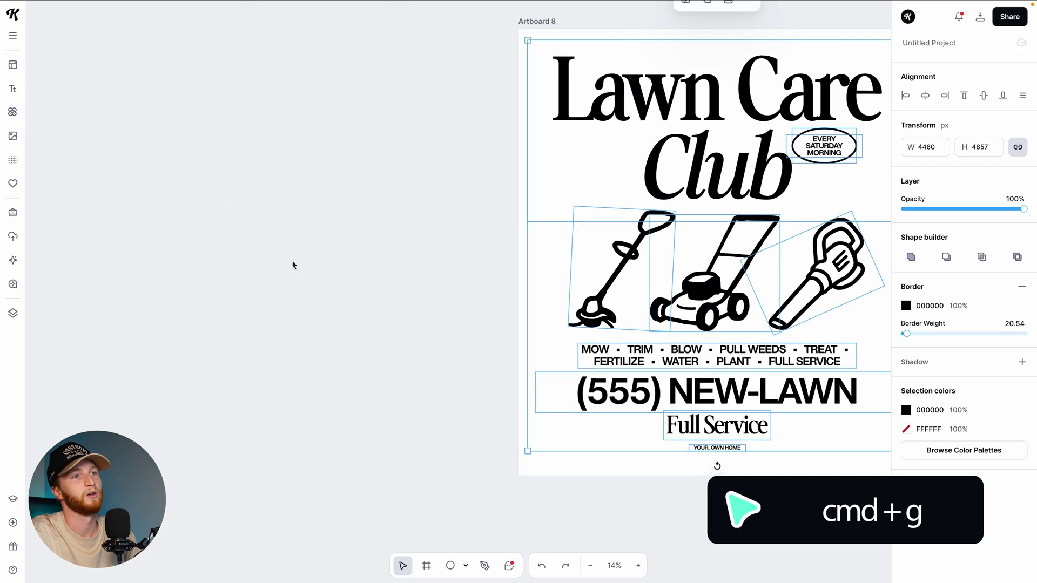
scroll(614, 233, "right", 3)
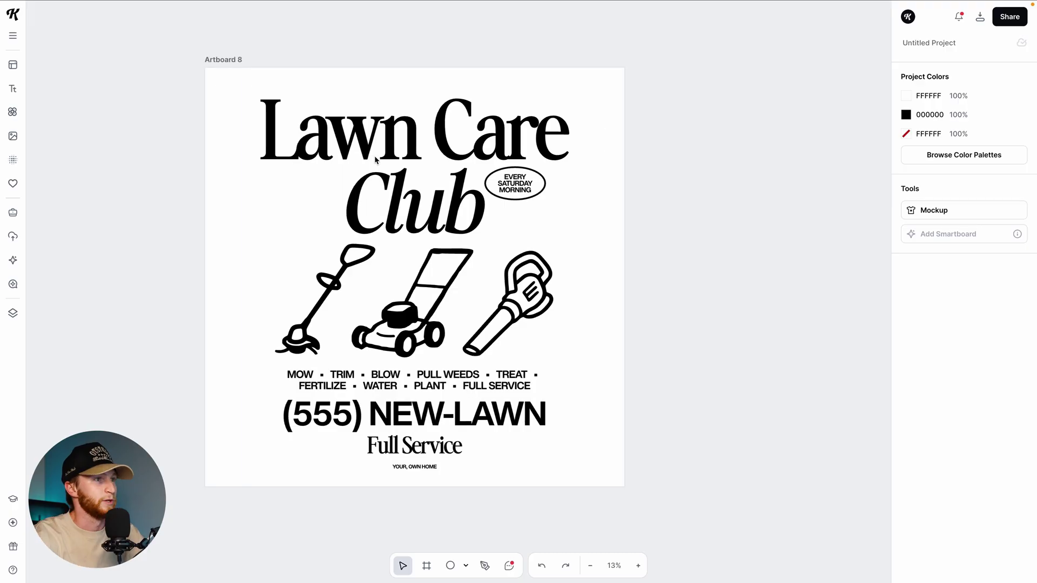
- Open Artboard 8 as a mockup and search the mockup library for "t shirt"
left_click(223, 64)
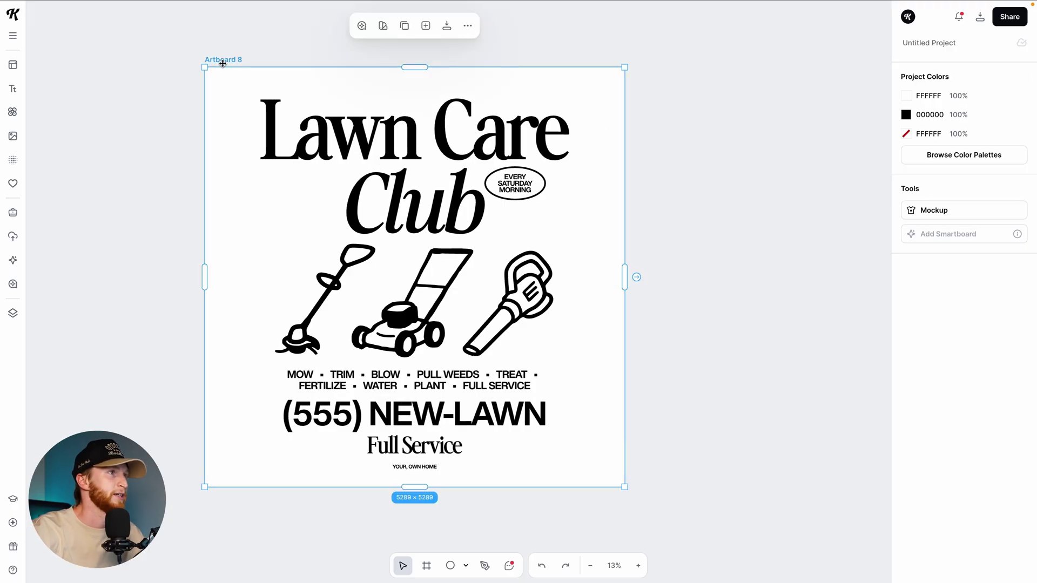
left_click(931, 254)
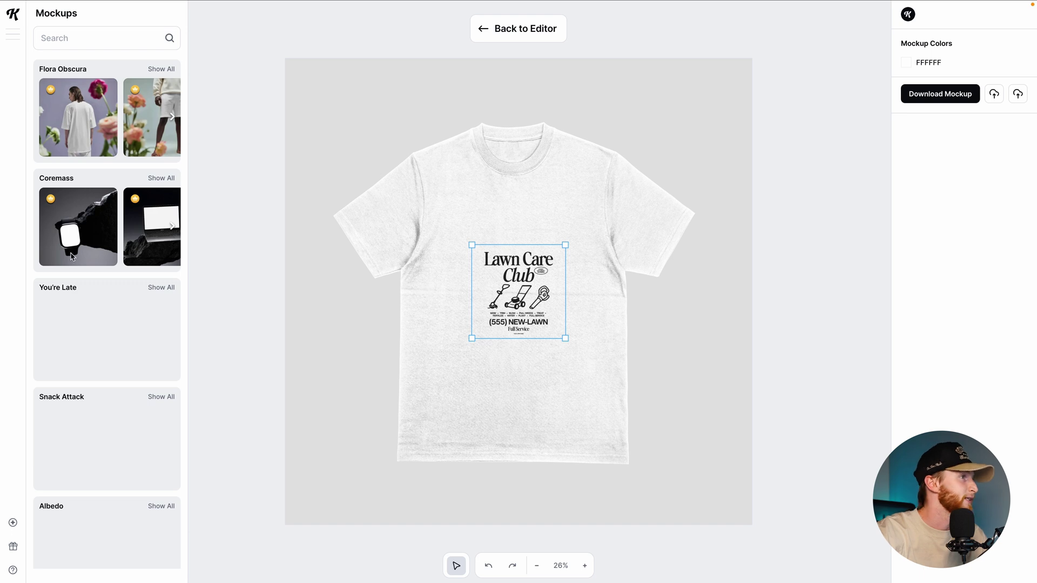
scroll(73, 256, "down", 1)
left_click(43, 38)
type("t shirt")
- Apply the mockup of a man seen from behind in a white T-shirt against a dark background
scroll(111, 360, "down", 10)
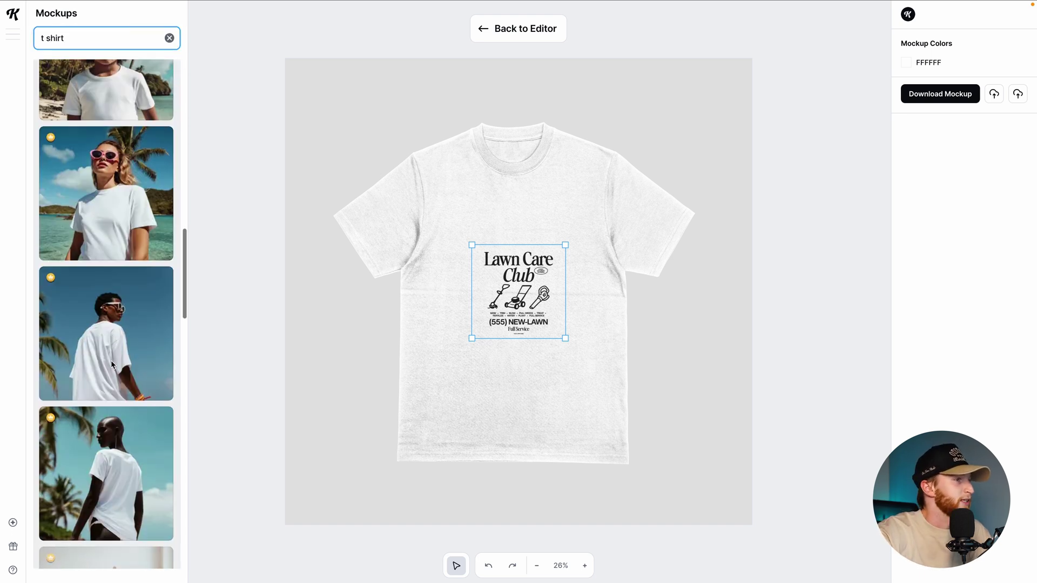
scroll(108, 330, "down", 2)
scroll(110, 333, "down", 12)
scroll(113, 275, "down", 12)
left_click(107, 293)
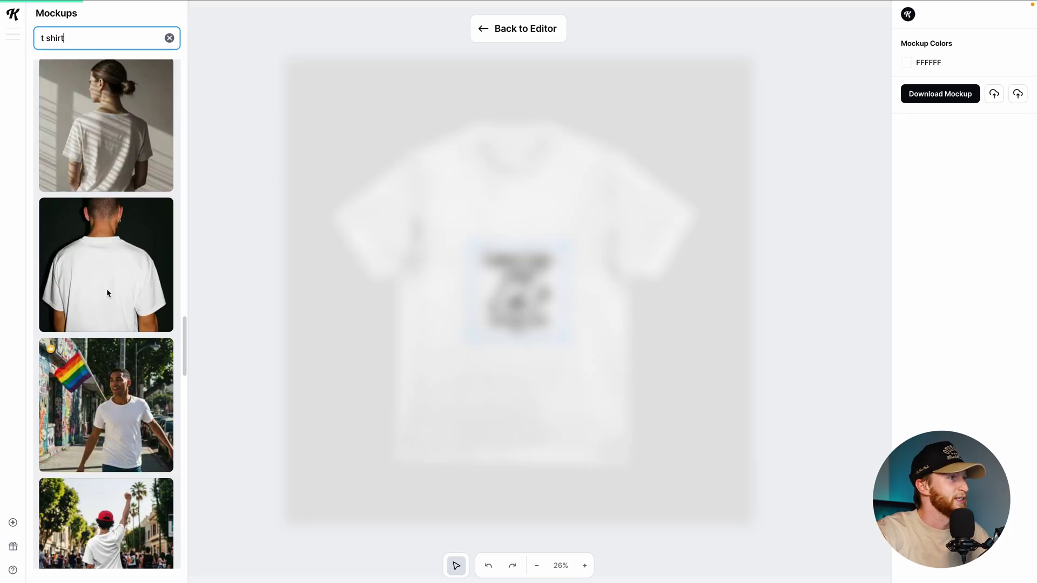
- Enlarge the "Lawn Care Club" design and center it on the back of the T-shirt
left_click_drag(551, 344, 496, 414)
left_click_drag(589, 280, 497, 374)
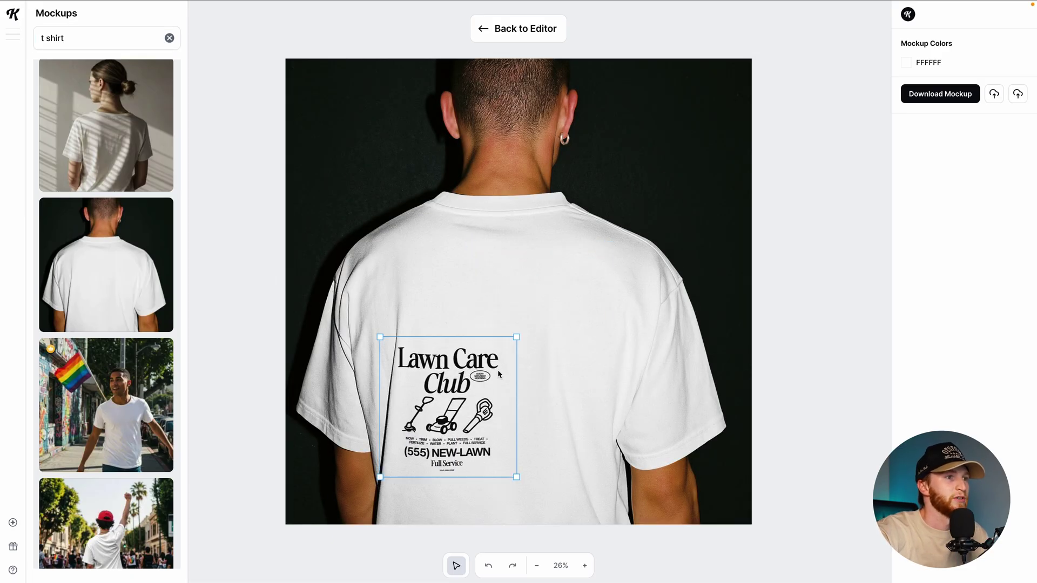
left_click_drag(516, 338, 636, 204)
left_click_drag(528, 248, 512, 291)
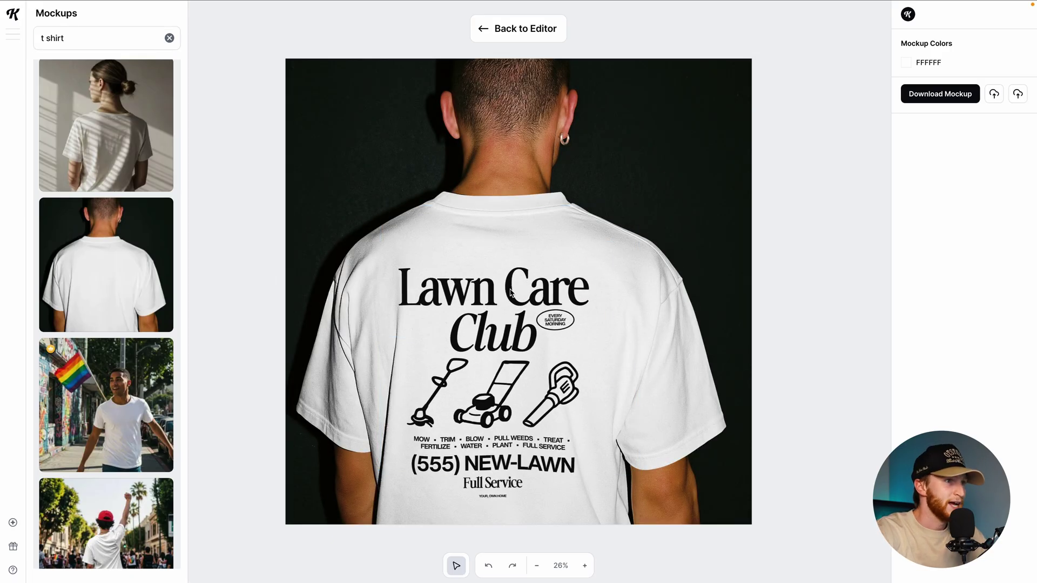
left_click(628, 296)
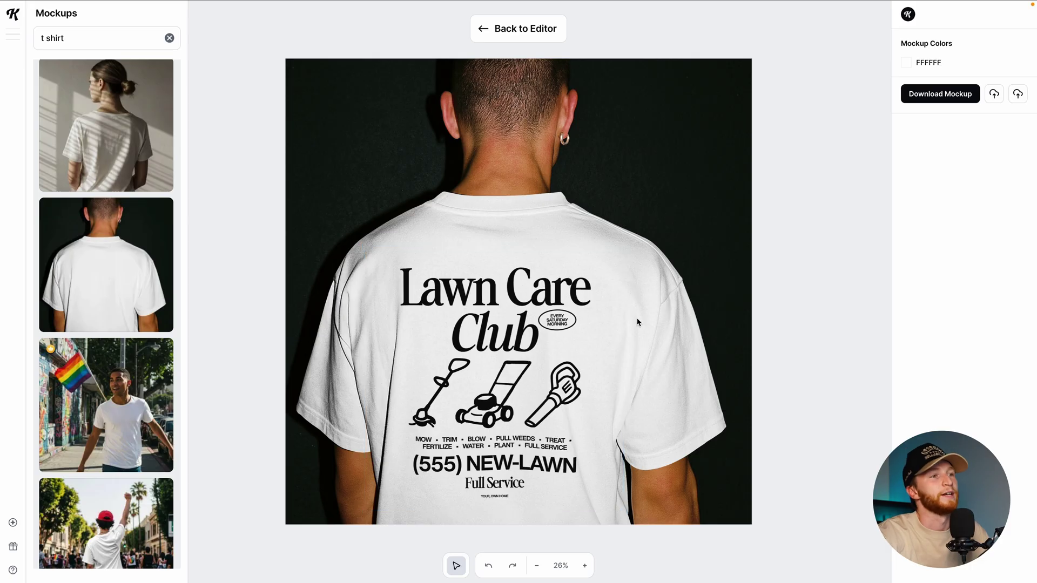
left_click_drag(490, 338, 494, 345)
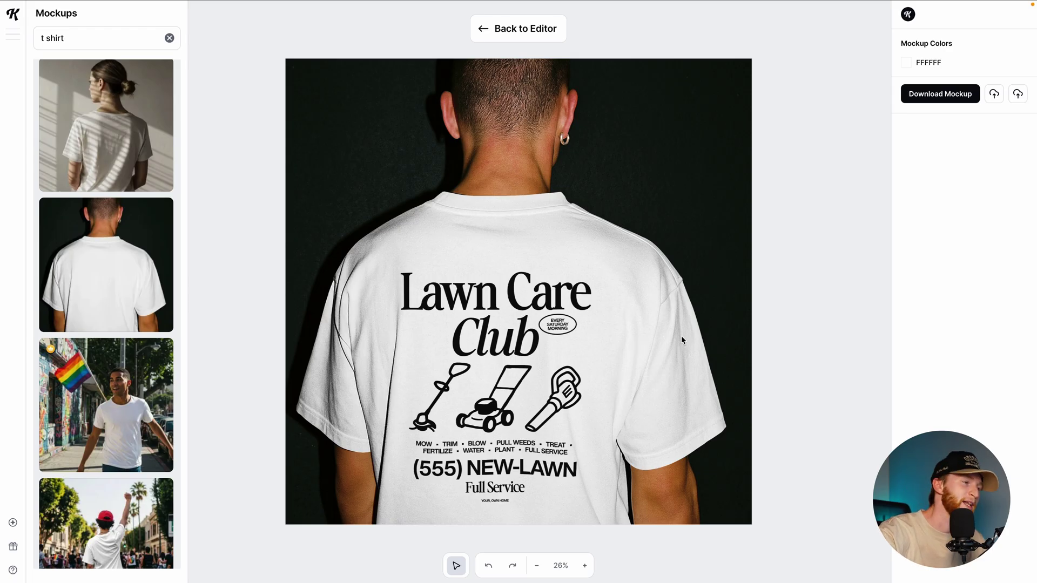
- Download the T-shirt mockup and return to the editor
left_click(944, 100)
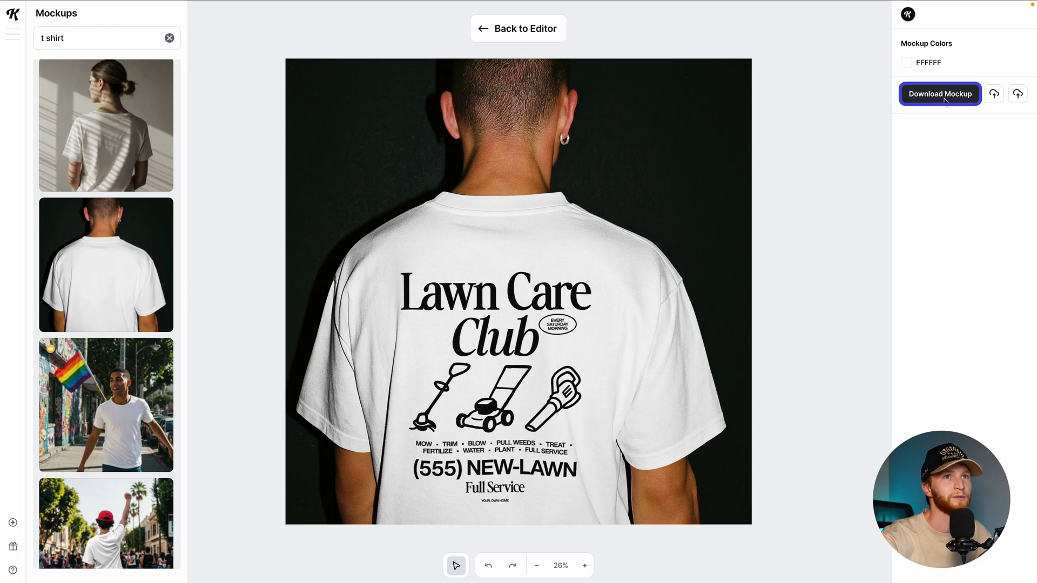
left_click(512, 30)
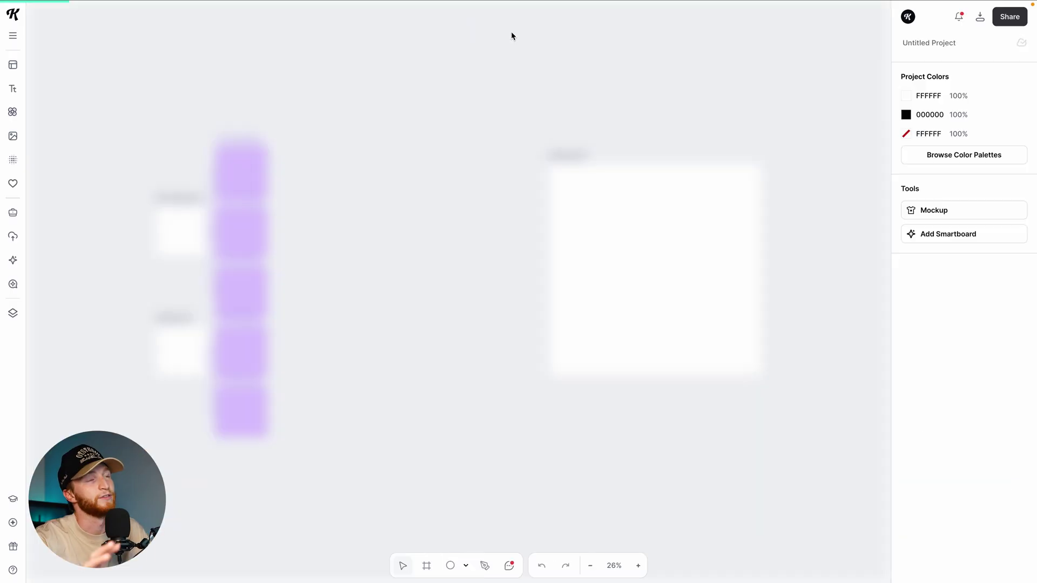
- Add a Smartboard from Artboard 8 and begin its prompt with "change this design to be for a skin care club."
left_click(489, 153)
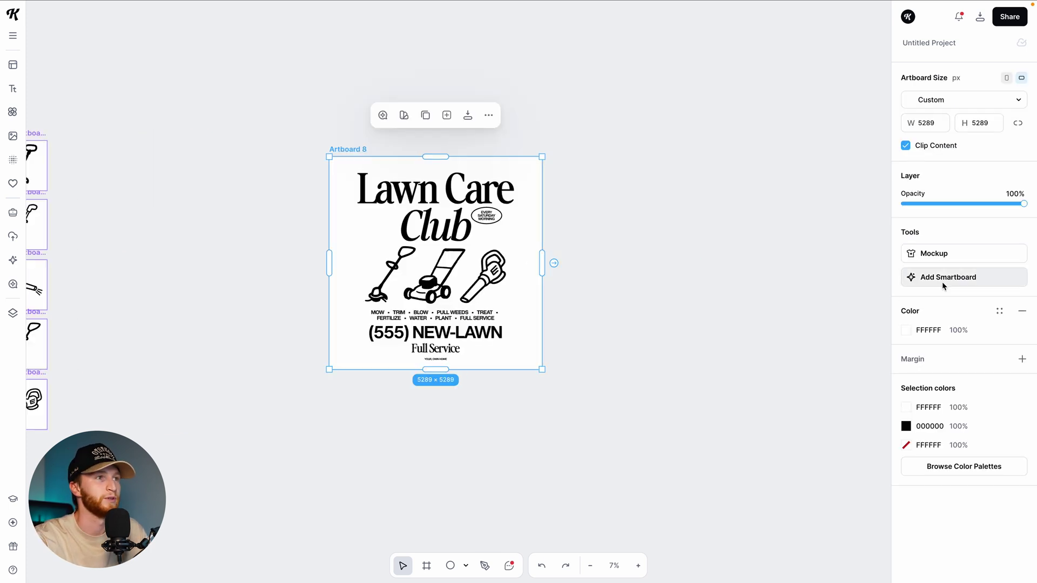
left_click(942, 278)
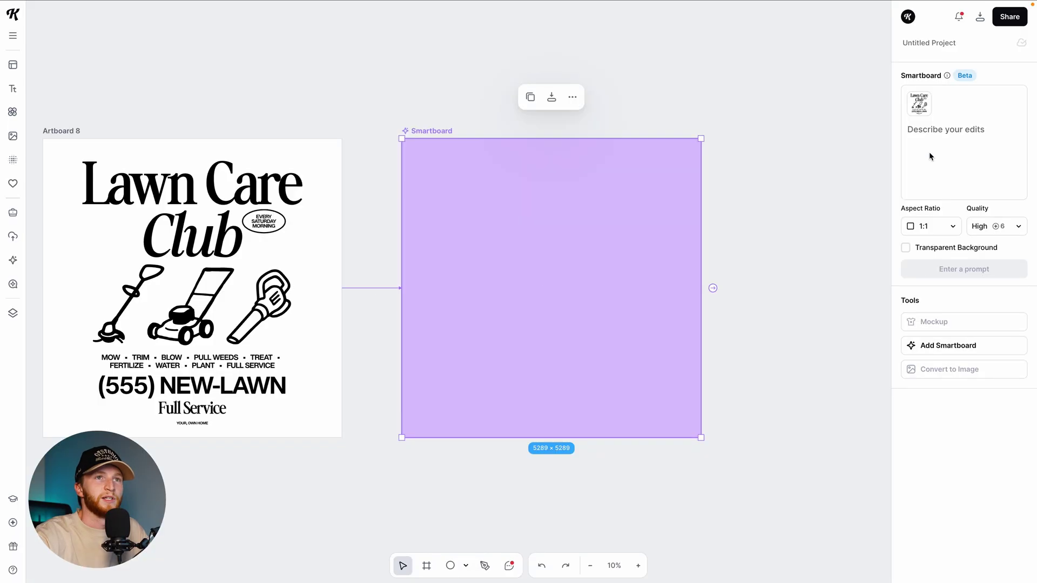
left_click(929, 155)
type("change this design to be for a")
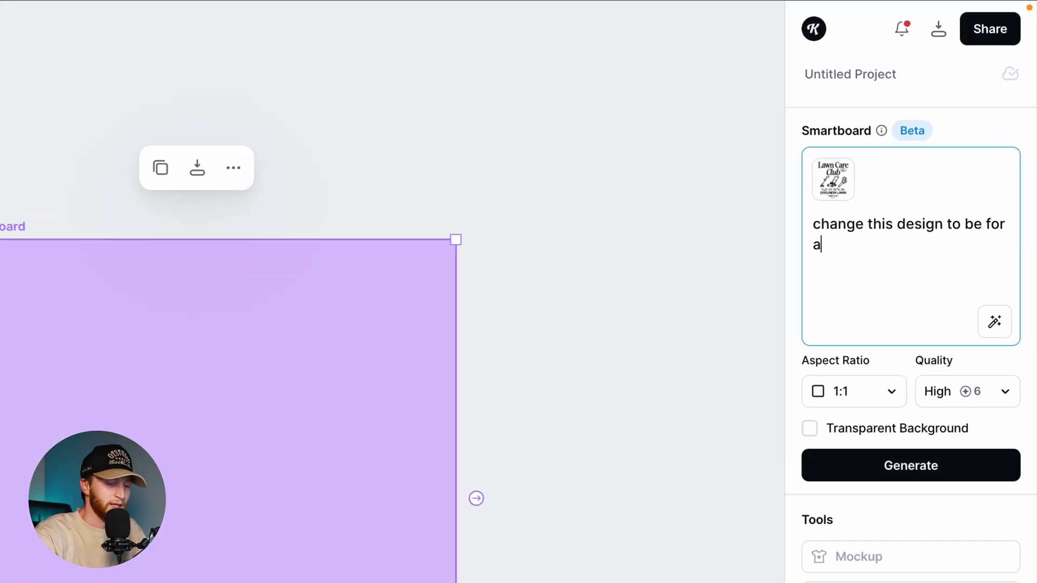
type(" skin care club. The text at the ")
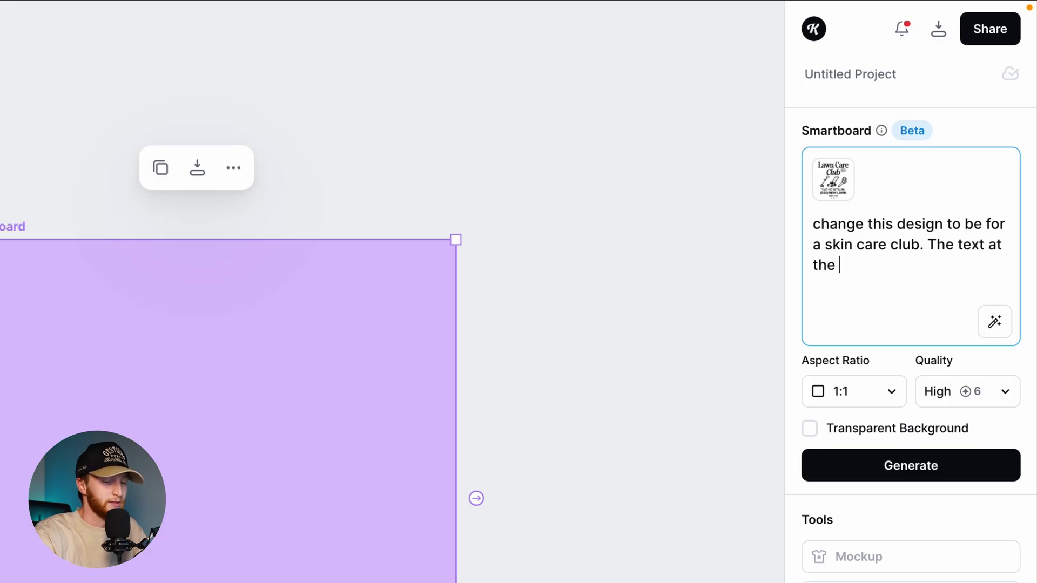
type("top can say")
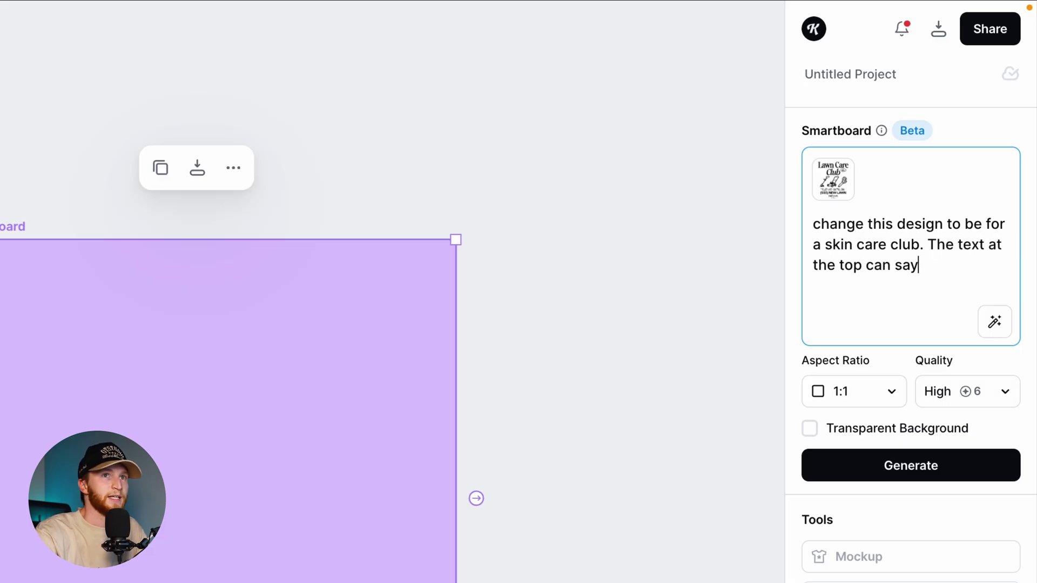
type(" skin care club. change \"every")
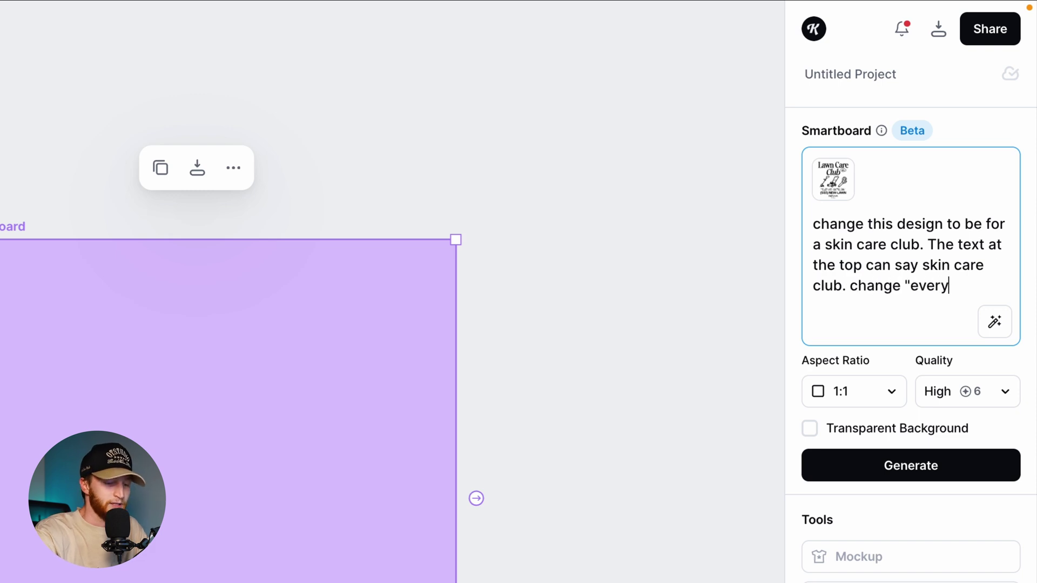
type(" saturday morni")
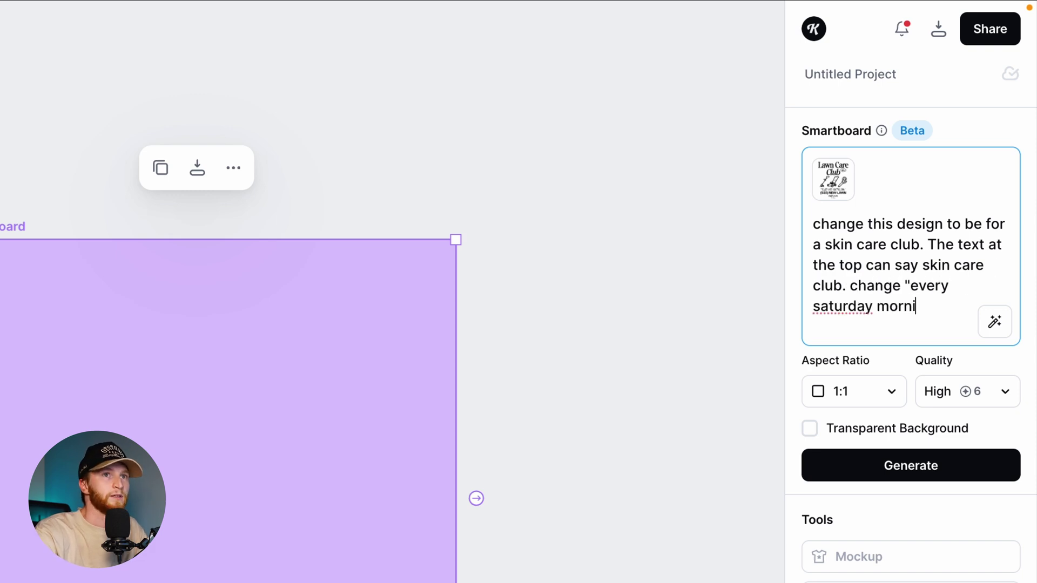
type("ng to every saturday night. change the ")
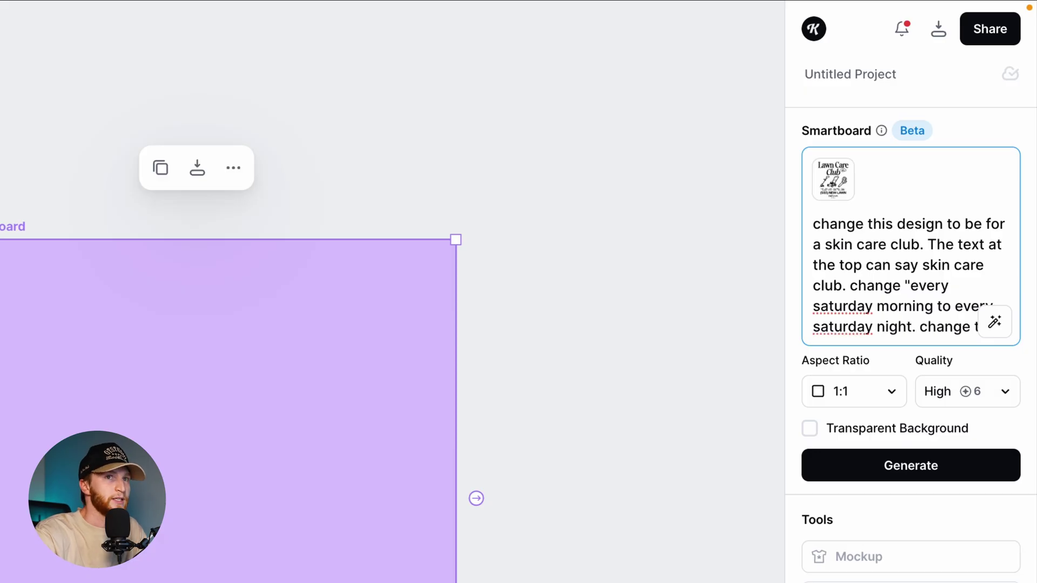
type("3 illustrati")
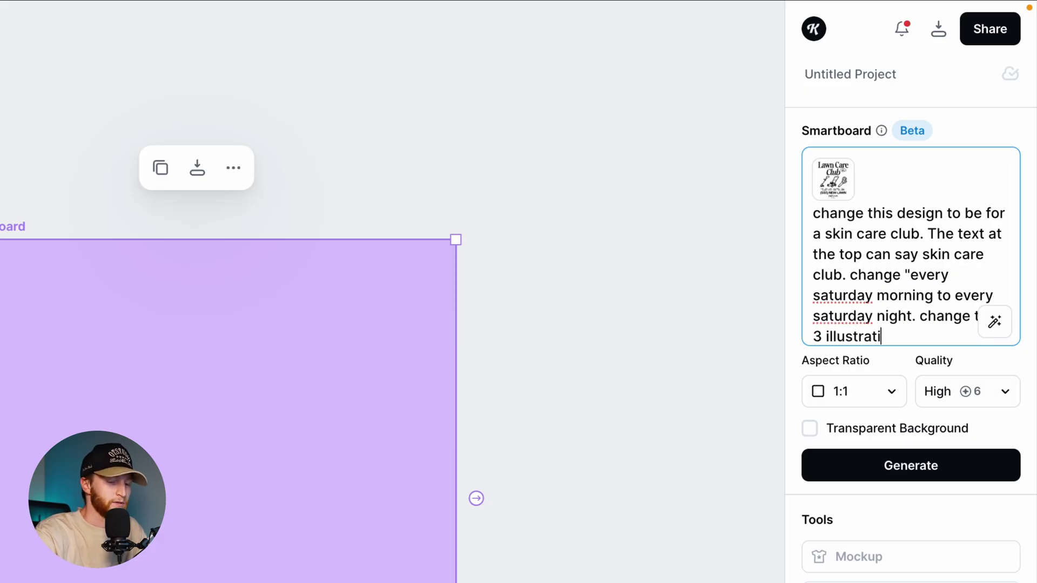
type("ons in the middle")
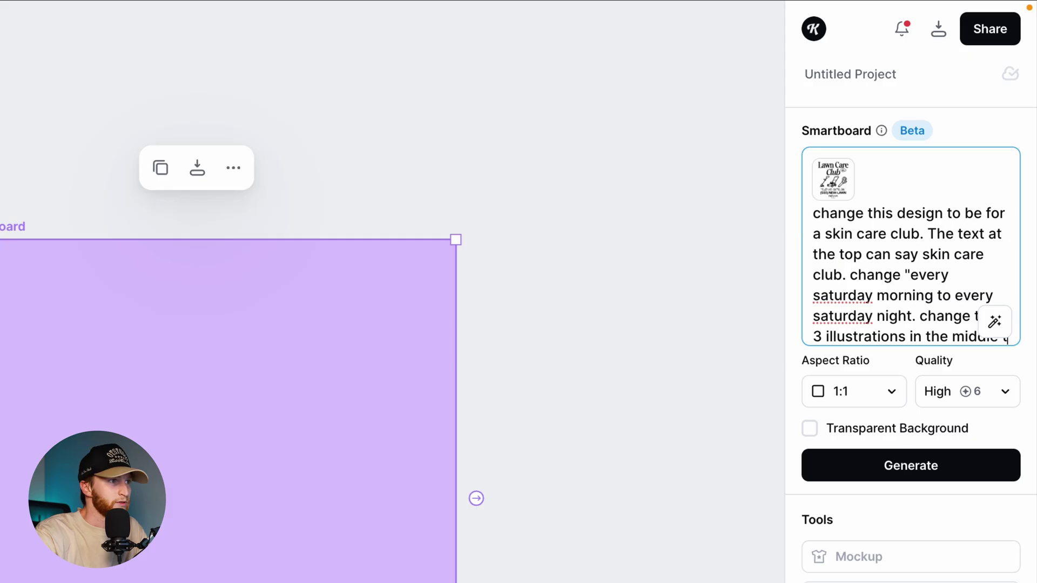
type(" to a bottle of skin care")
- Extend the prompt to change the 3 illustrations in the middle to a bottle of skin care serum, a jade roller, and a pair of tweezers
key("BackSpace")
type("re serum, the ")
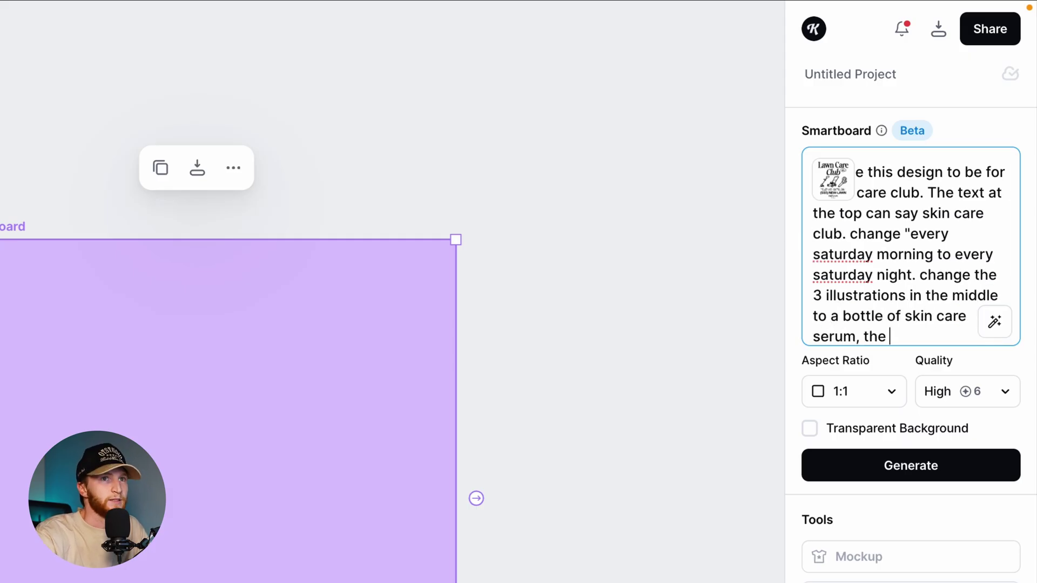
key("BackSpace")
key("BackSpace")
key("BackSpace")
key("BackSpace")
type("a jade ")
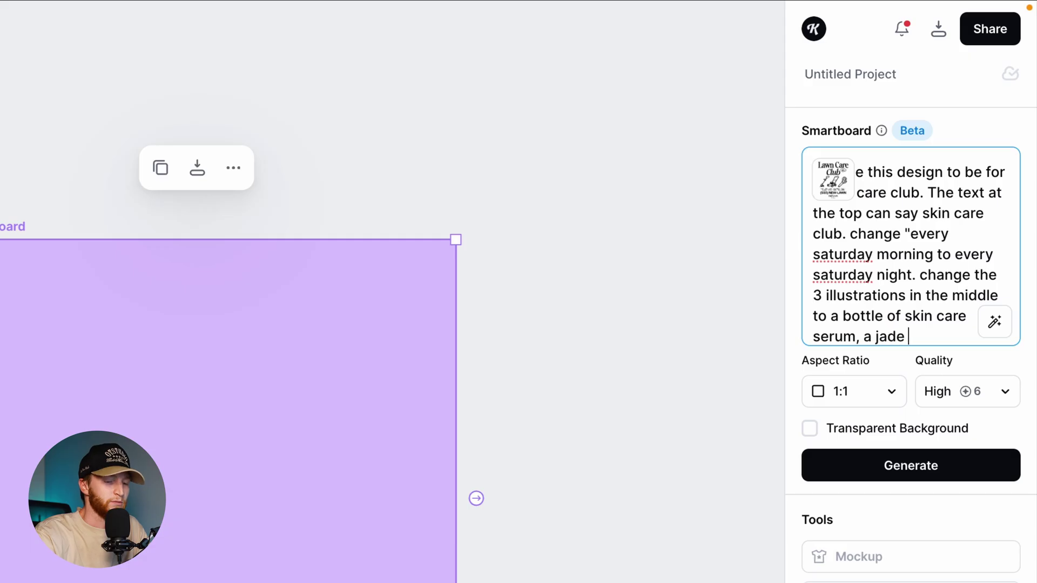
type("roller, and")
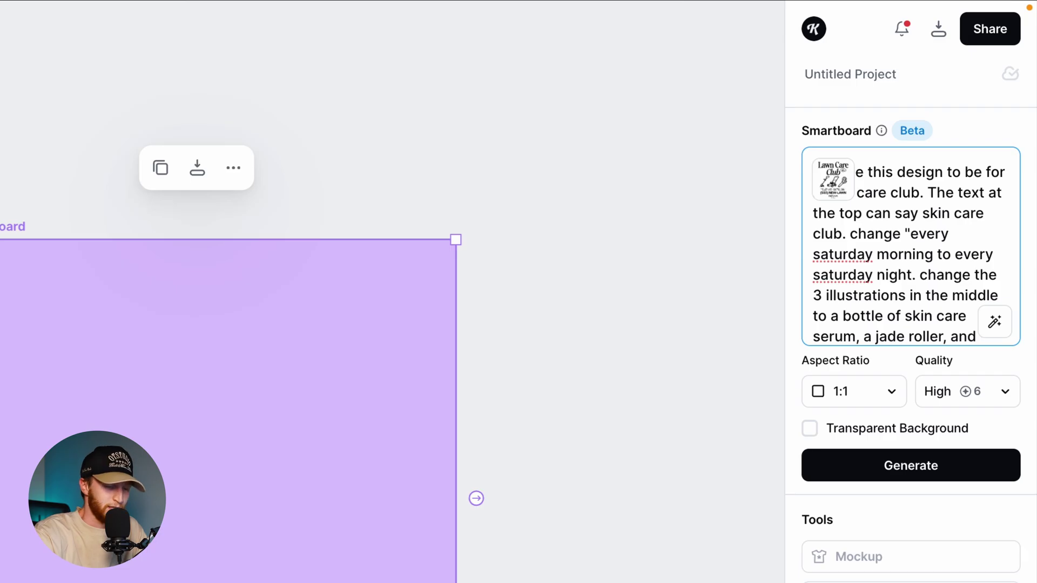
type("a pair of tweezers.")
- Add a paragraph asking for the other text to be about skin care and for a replacement phone number, and generate the design
key("Return")
key("Return")
type("change the ot")
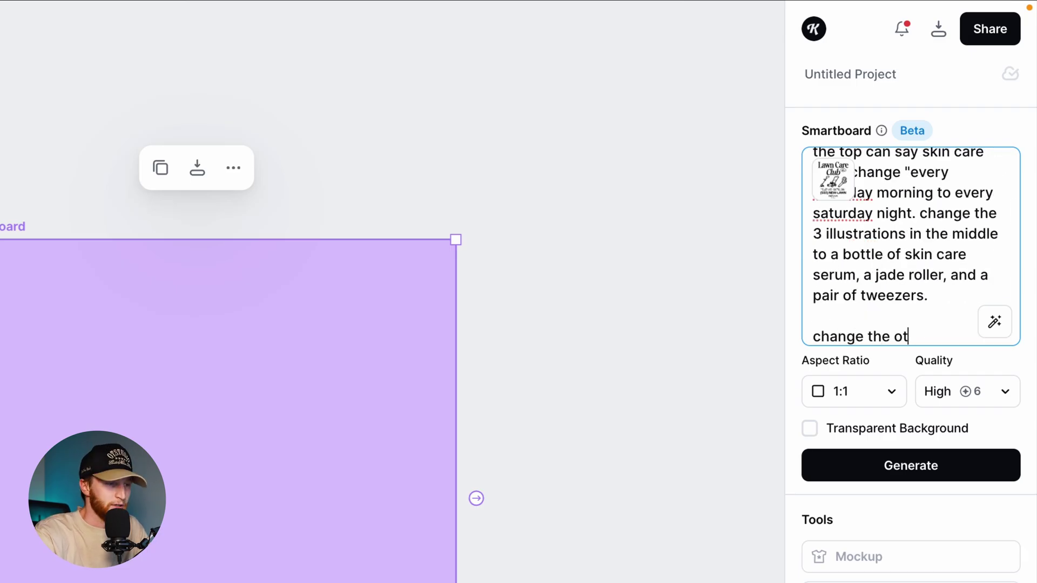
type("her text to be about skin care")
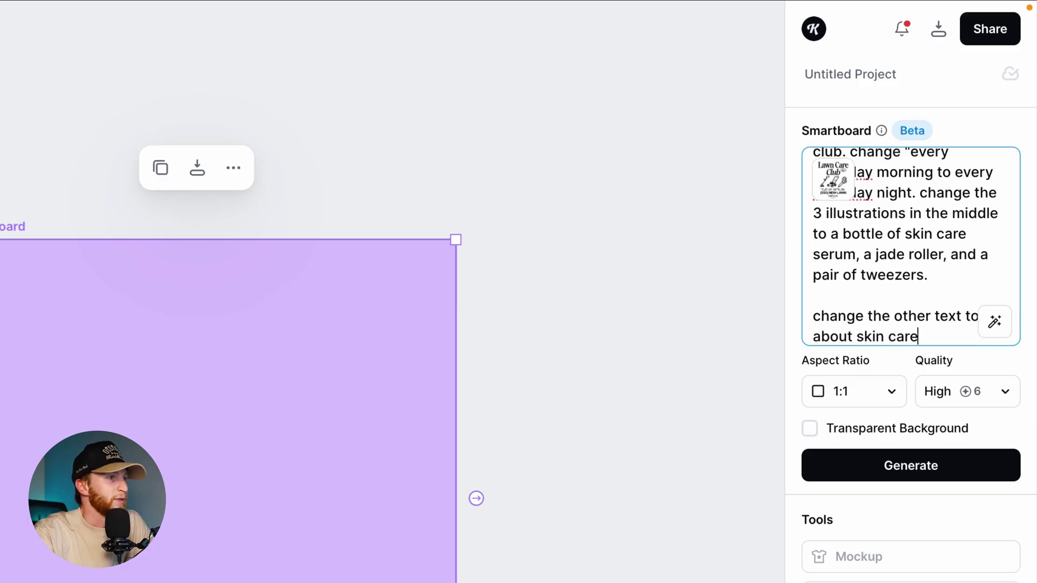
type(" and change the \"phonr")
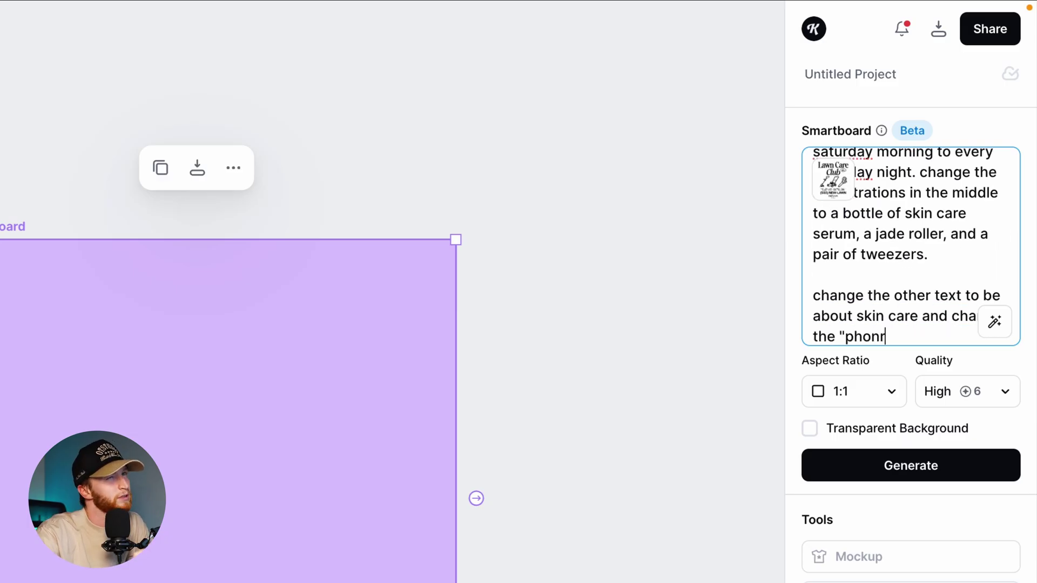
type("one number\" to (555) NEW")
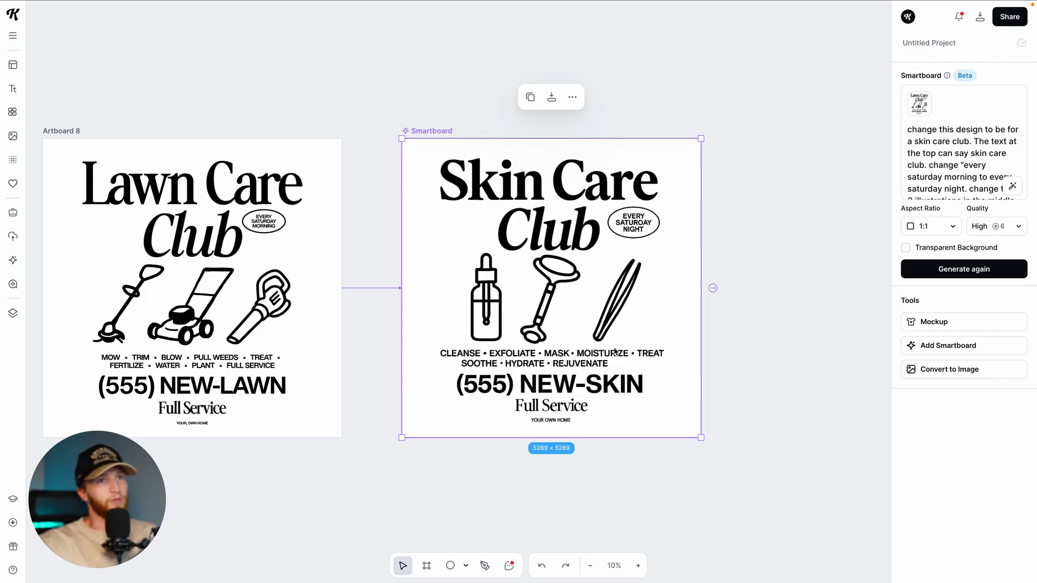
- Examine the generated "Skin Care Club" design up close, checking its service text, illustrations and badge
scroll(554, 401, "up", 5)
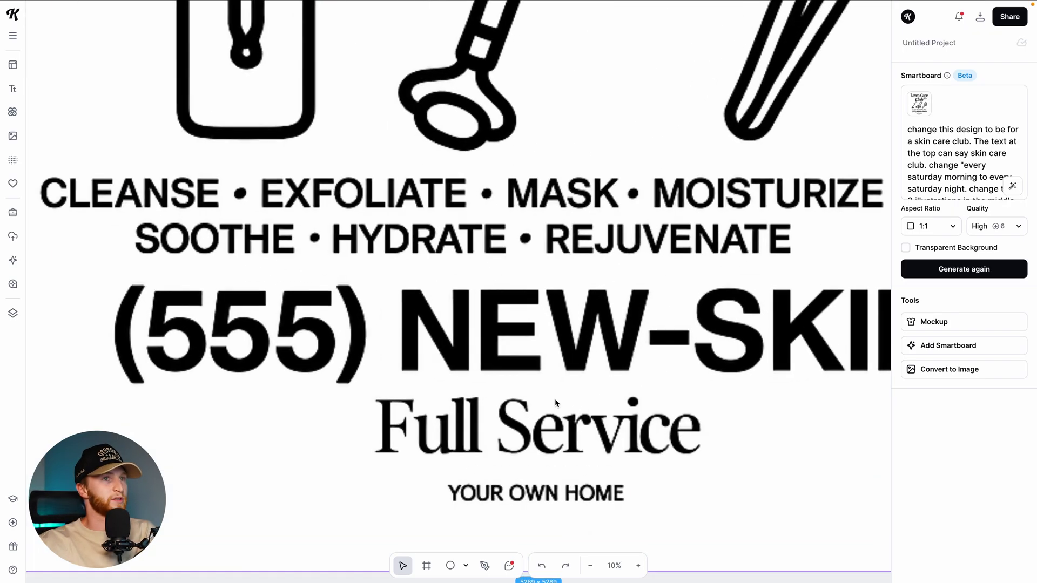
scroll(565, 292, "right", 2)
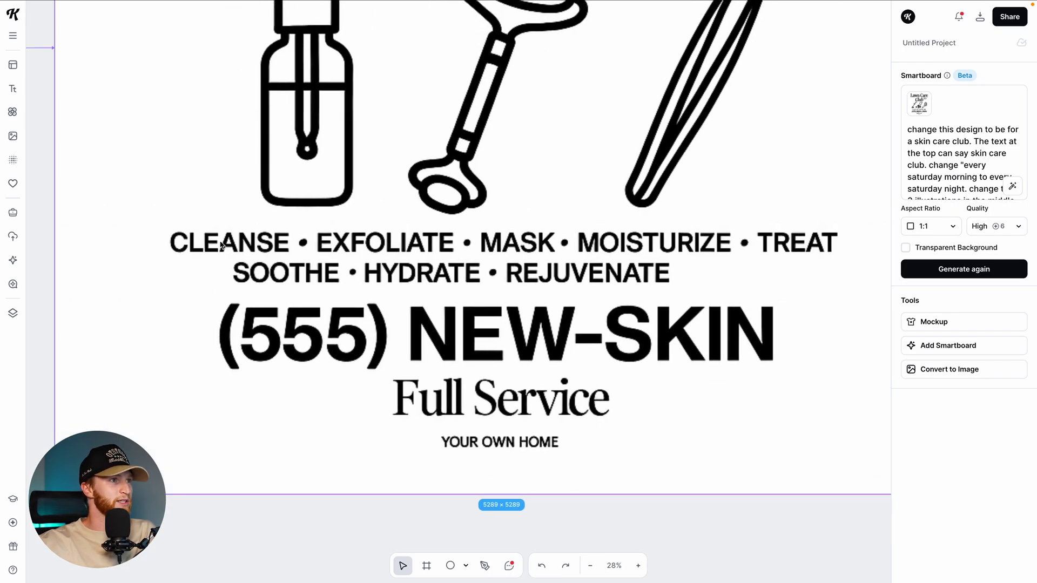
scroll(619, 343, "up", 6)
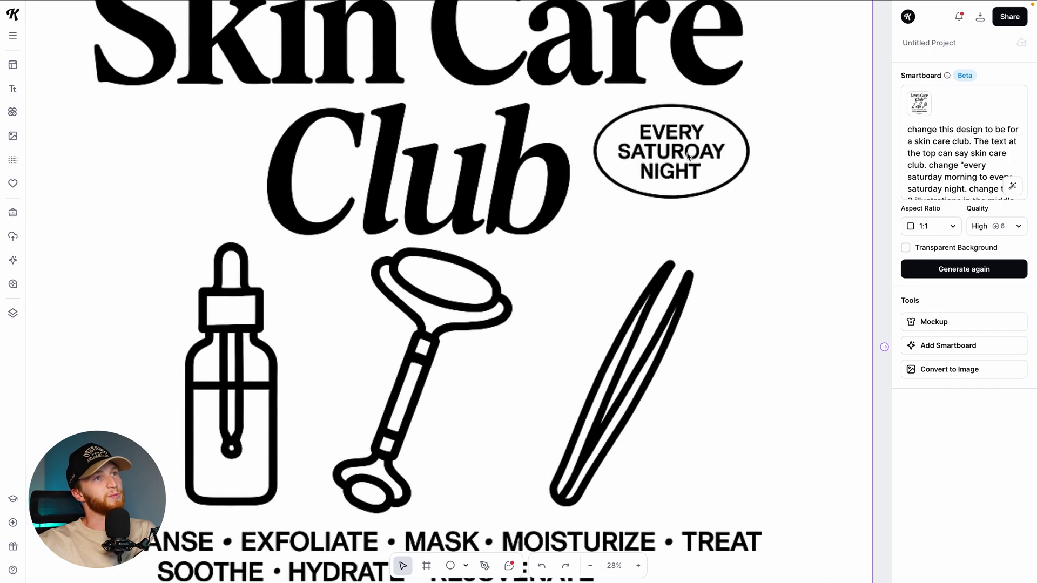
scroll(608, 223, "down", 5)
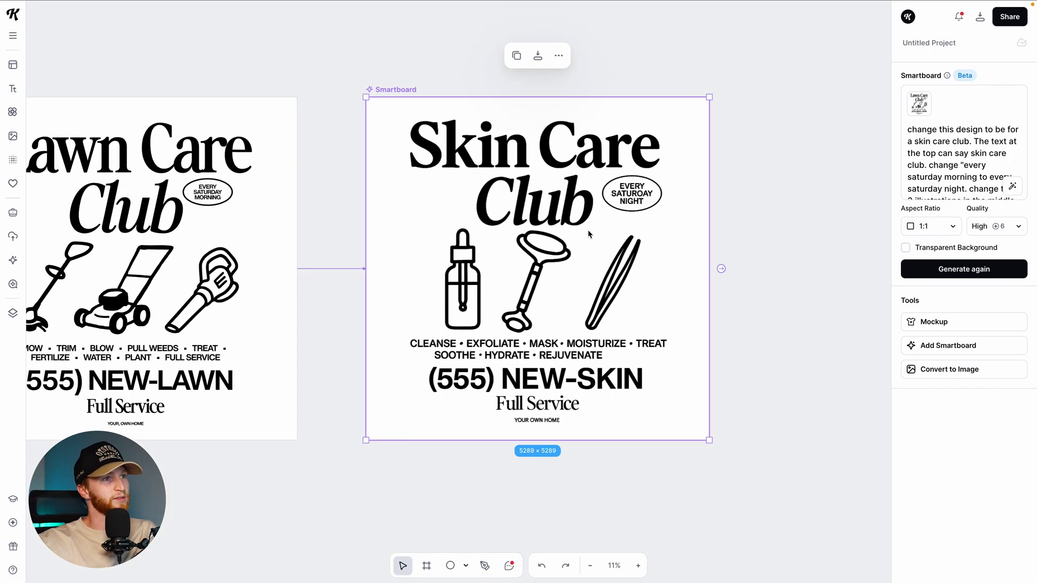
scroll(587, 235, "down", 2)
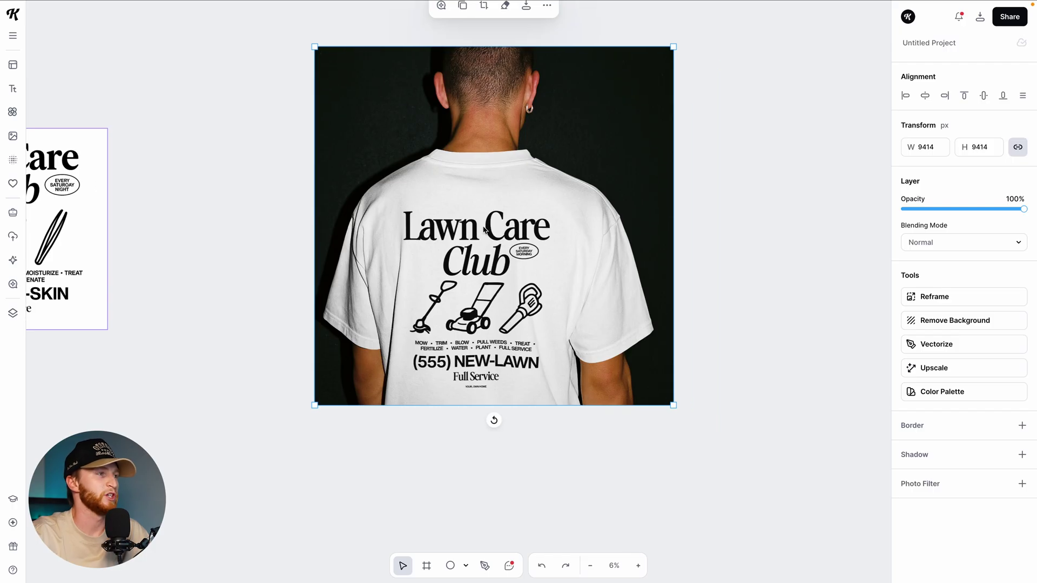
- Draw a new square artboard and scale the T-shirt mockup image to fill it
left_click_drag(563, 310, 398, 229)
left_click_drag(582, 401, 540, 358)
key("a")
mouse_move(567, 86)
left_mouse_down()
mouse_move(752, 384)
mouse_move(740, 370)
mouse_move(745, 261)
left_mouse_up()
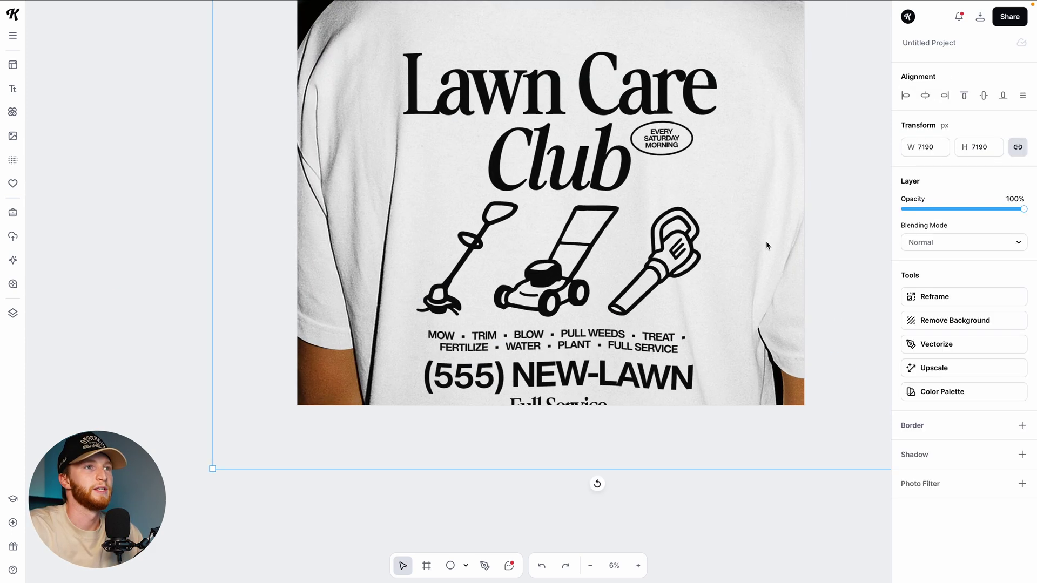
left_click_drag(808, 343, 739, 297, "alt")
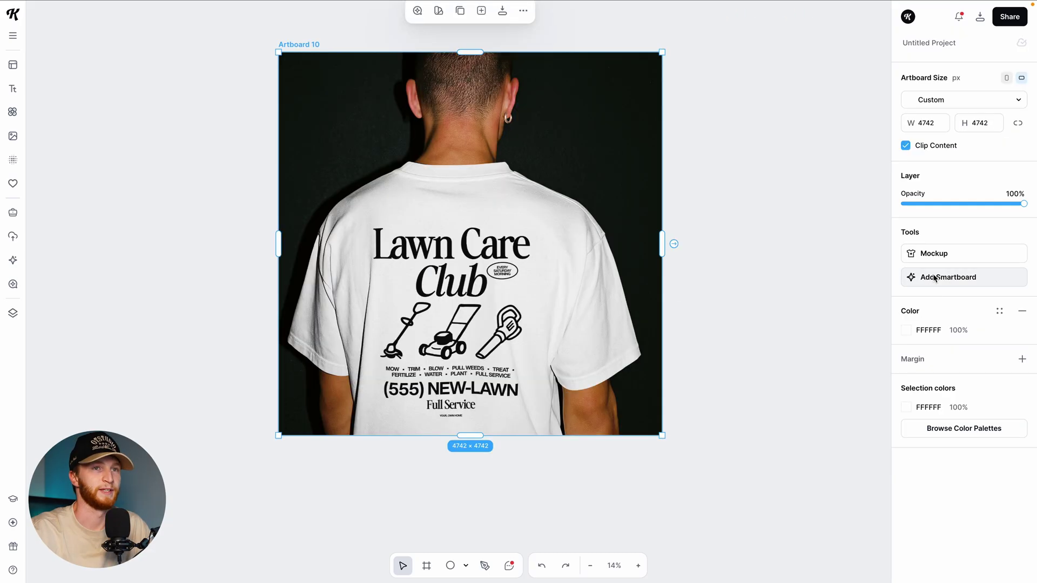
- Add a Smartboard from the T-shirt mockup artboard and begin its prompt with "man mowing his lawn during the morning using a push mower"
left_click(934, 277)
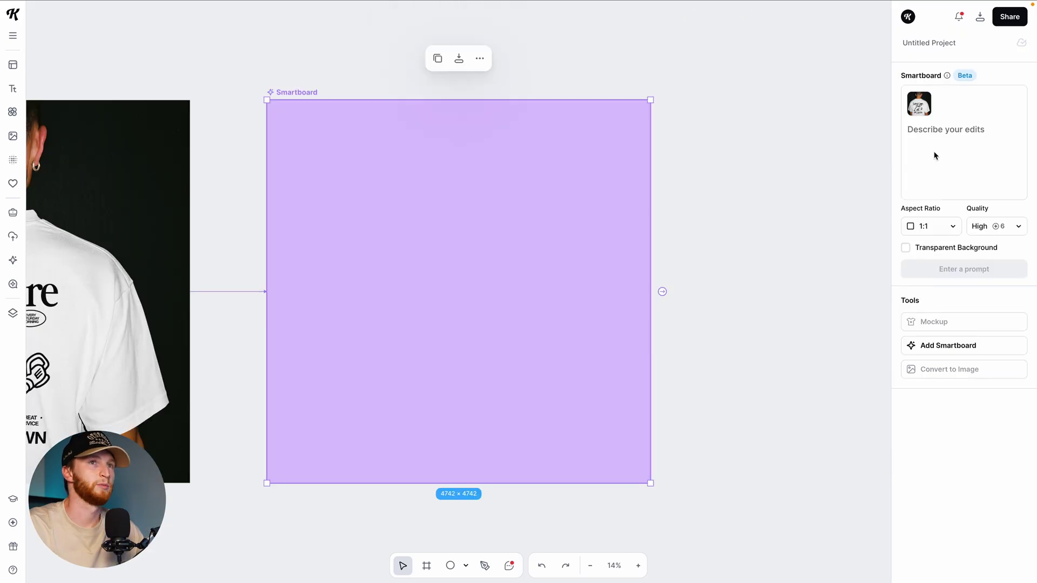
left_click(957, 125)
type("man ")
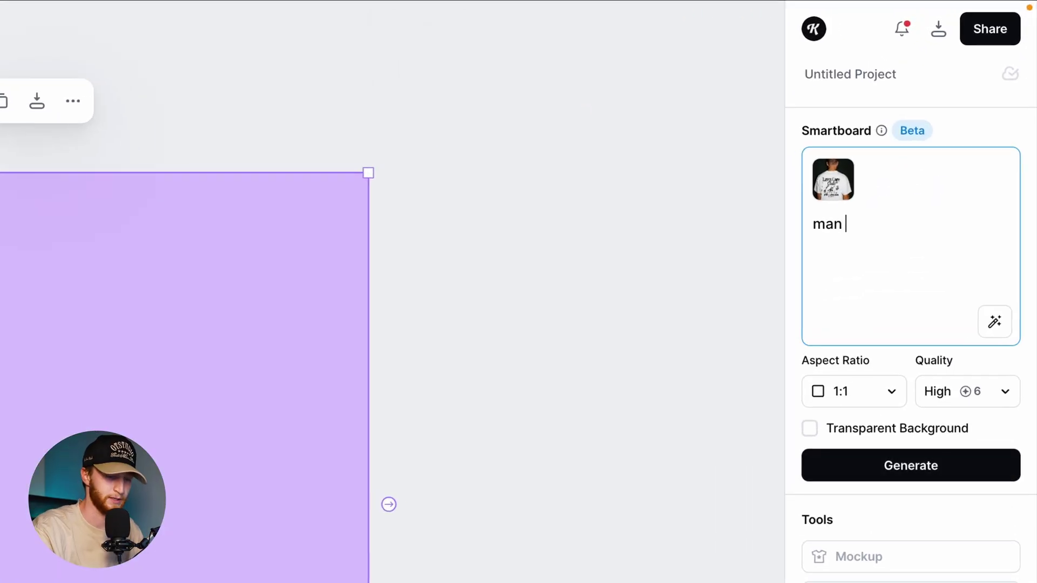
type("mowing his lawn during the mo")
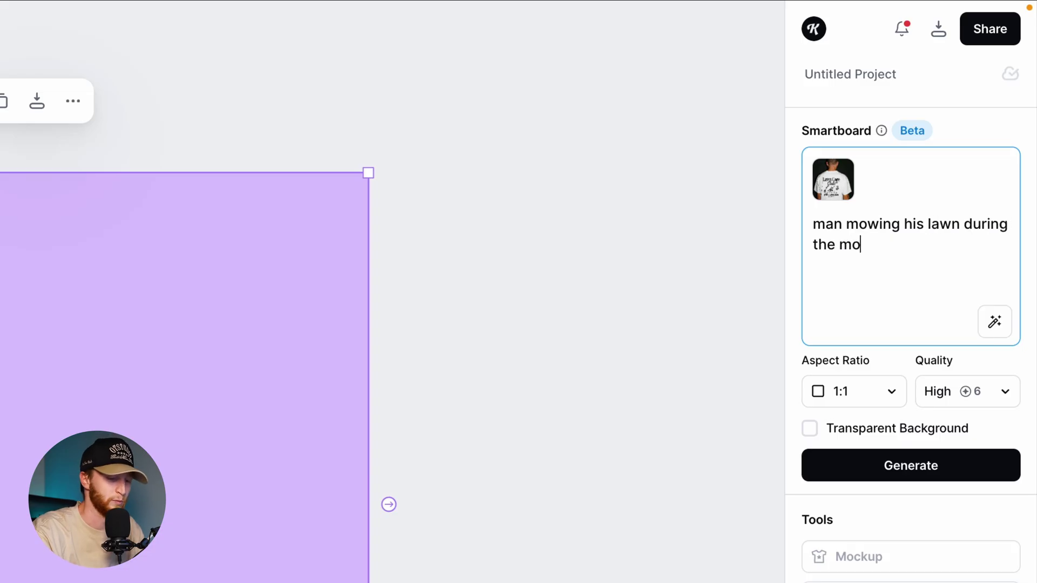
type("rning using a push")
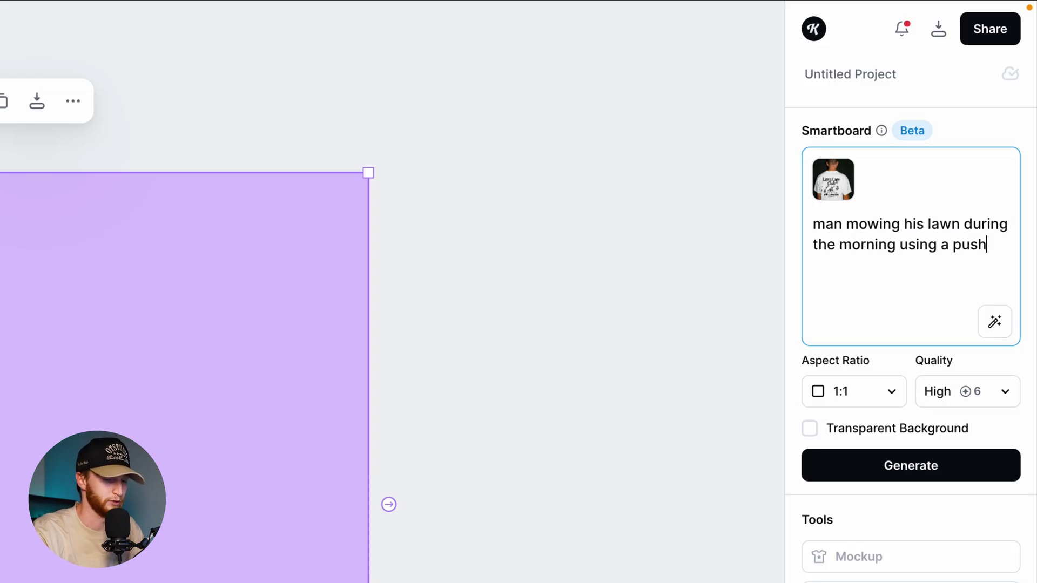
type(" mower wearing this shirt, faci")
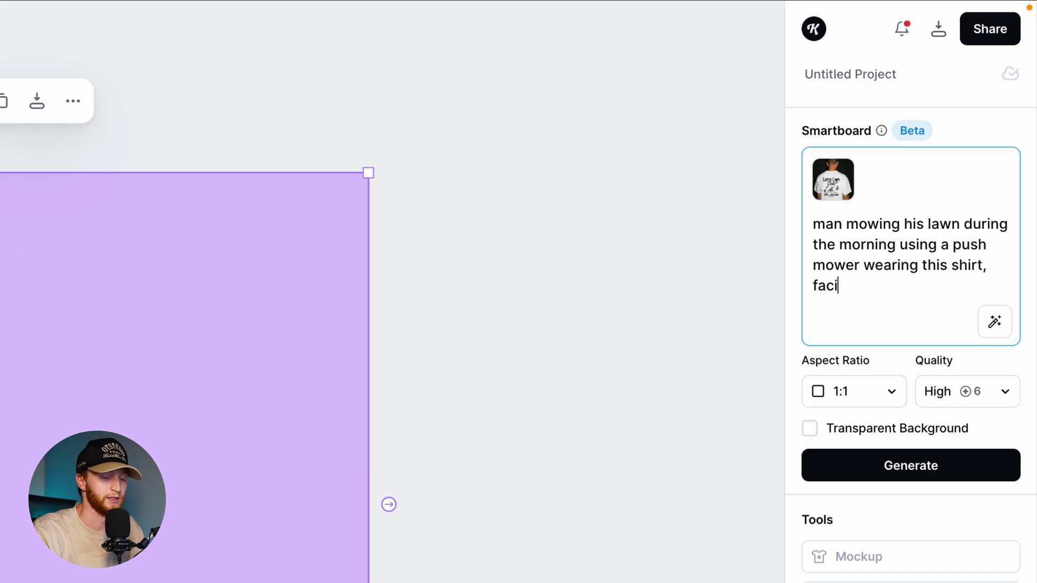
type("ng away from the camera so that ")
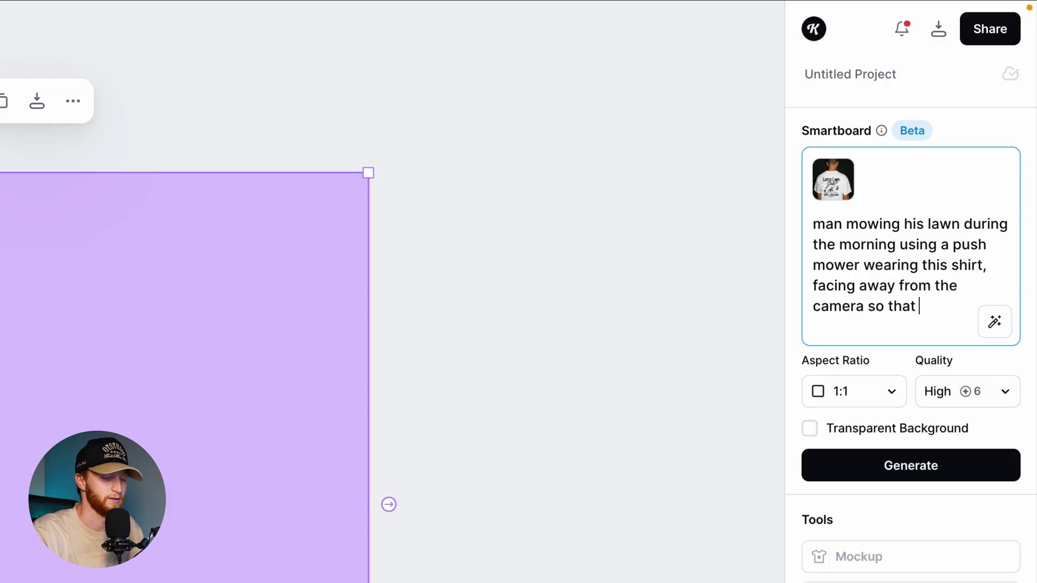
type("the back of the shirt ")
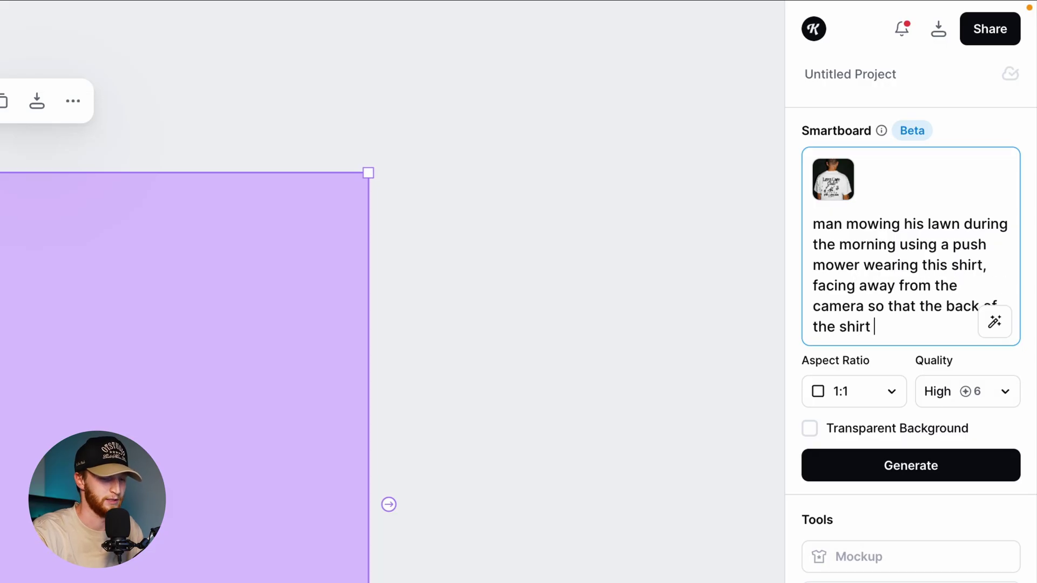
type("is shown")
- Complete the prompt with "wearing this shirt, facing away from the camera so that the back of the shirt is shown" and generate the image
key("Return")
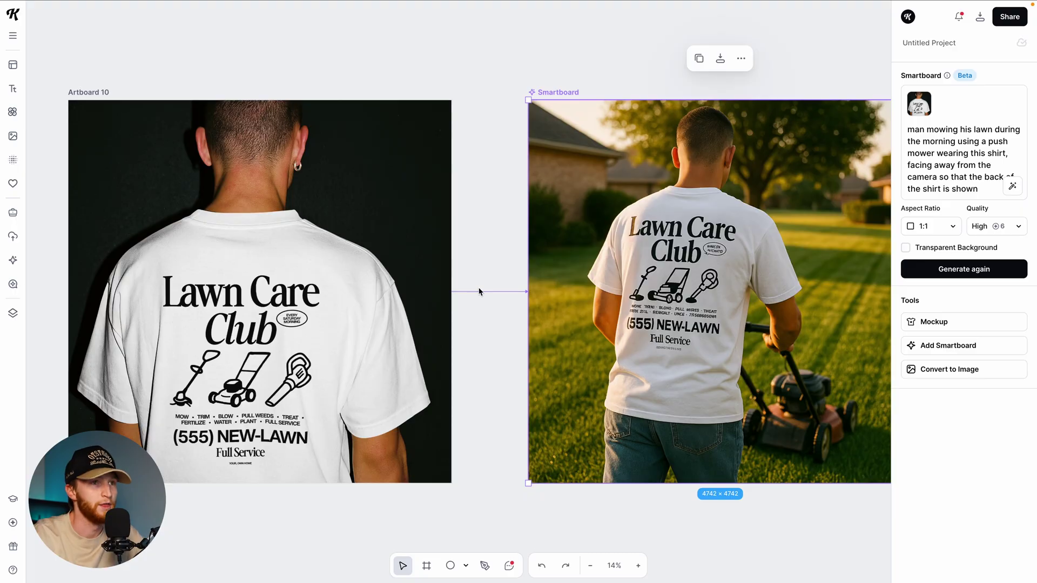
- Examine the shirt print in the generated lawn-mowing image and compare it with the original T-shirt mockup
scroll(482, 324, "right", 2)
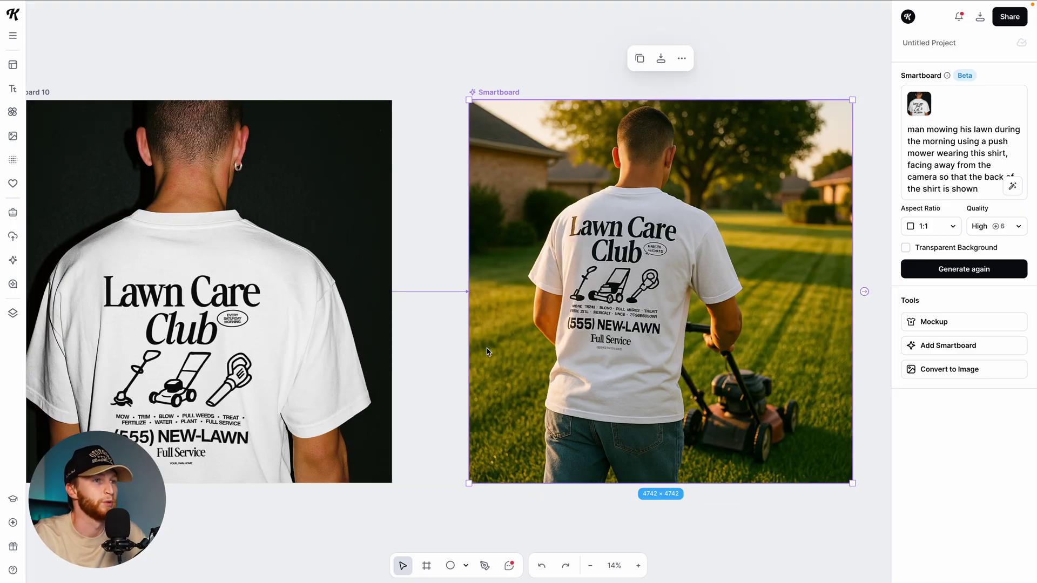
scroll(459, 352, "right", 2)
scroll(542, 323, "up", 5)
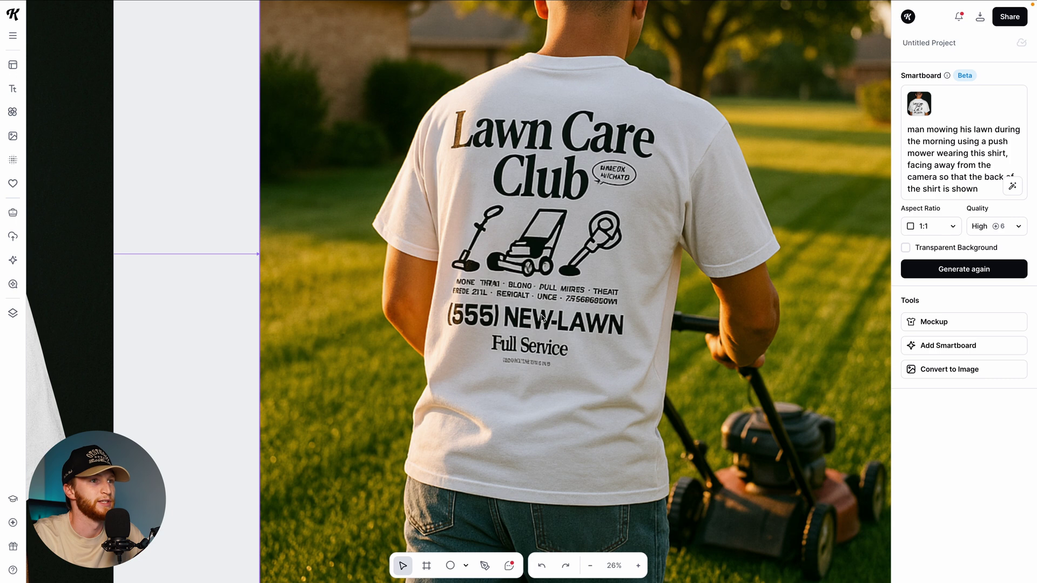
scroll(542, 324, "down", 3)
scroll(543, 323, "down", 5)
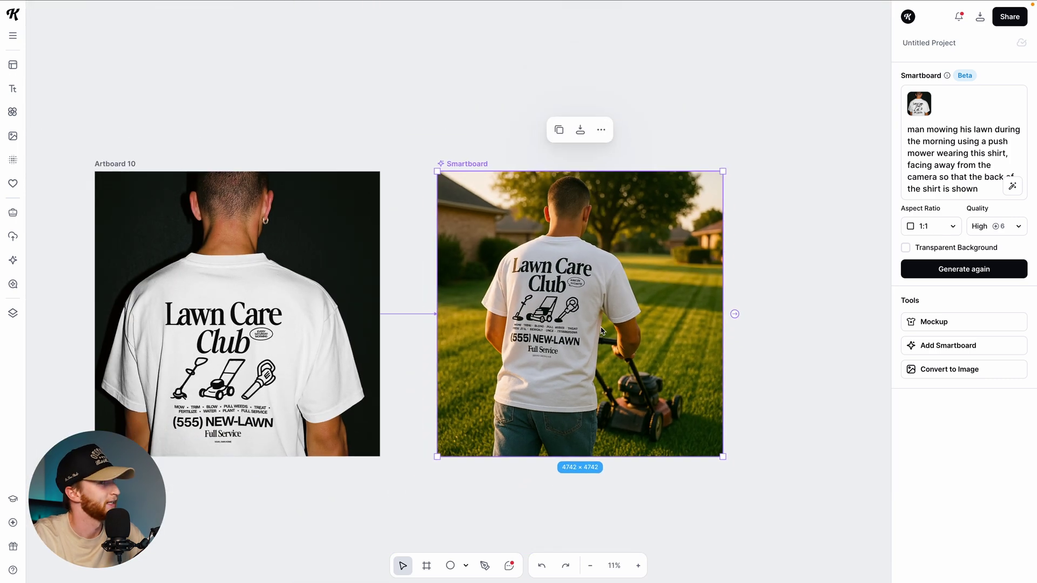
scroll(590, 342, "right", 1)
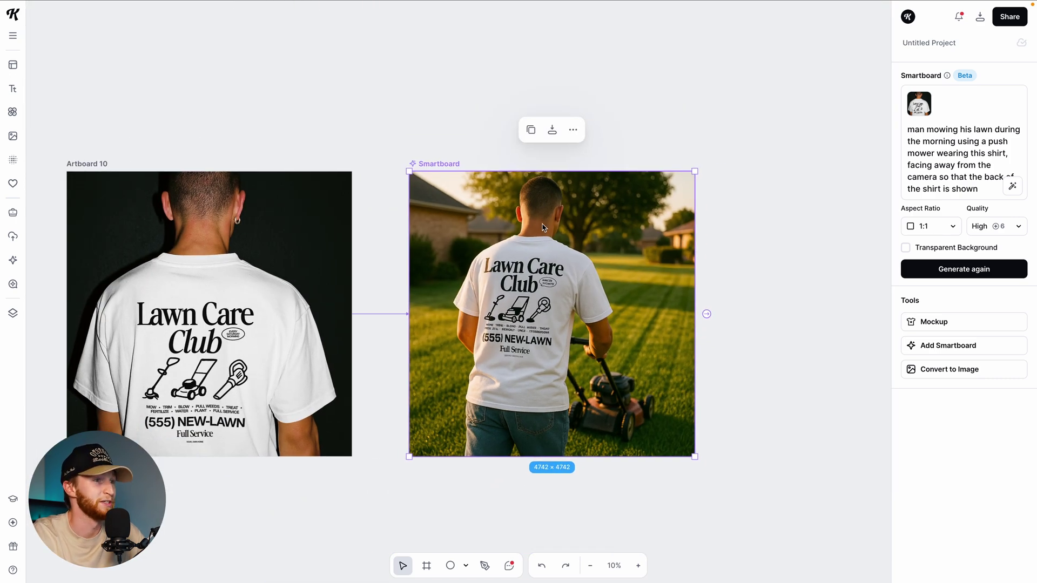
scroll(534, 318, "left", 1)
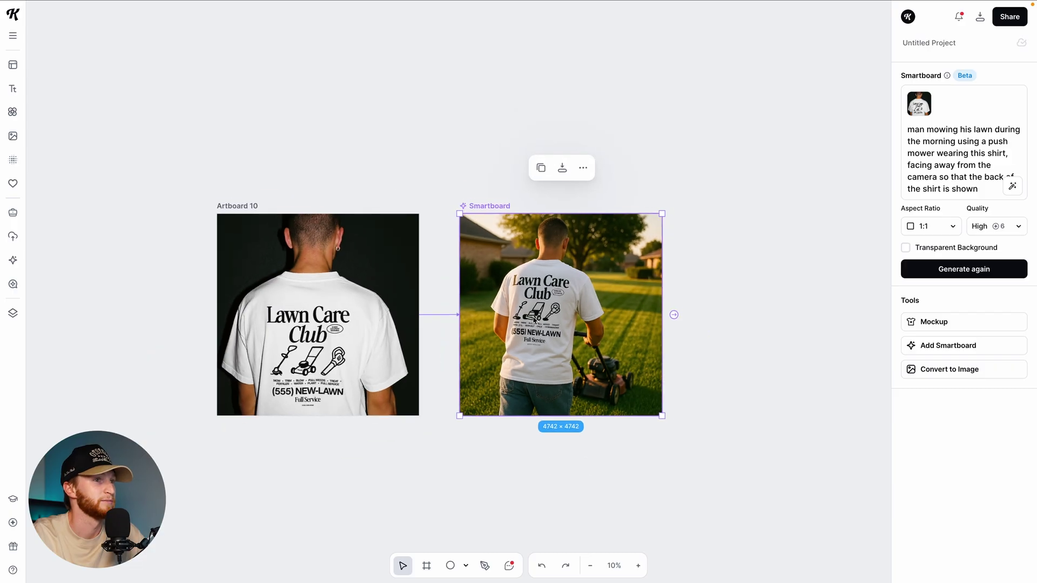